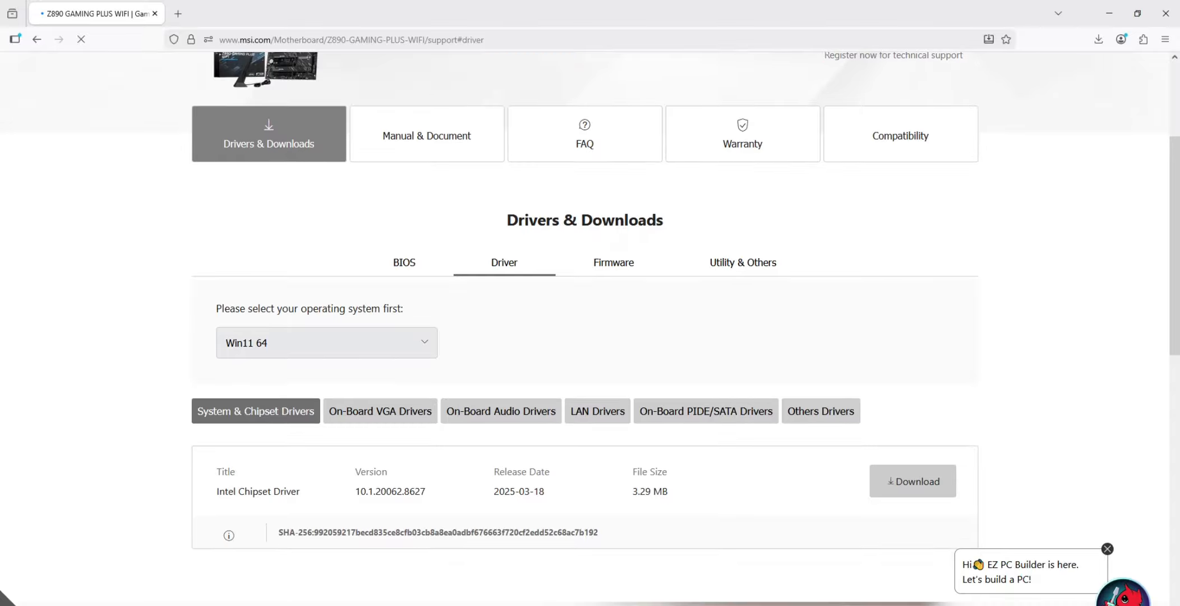
Step: Select Win11 64 as the operating system and download the Intel Chipset Driver
click(326, 346)
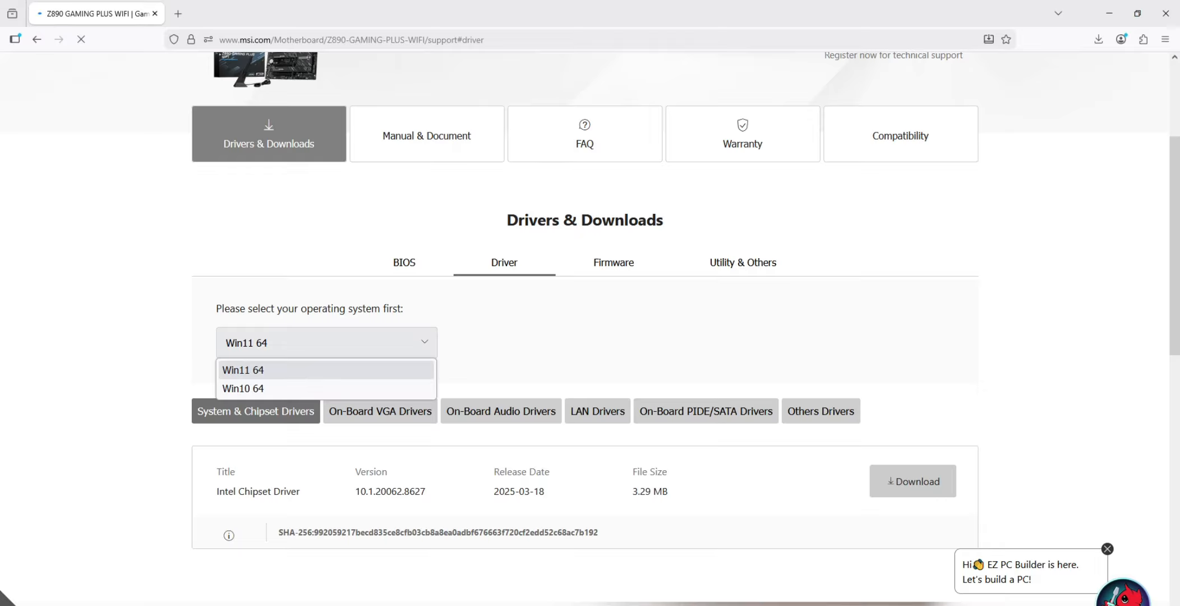
click(326, 370)
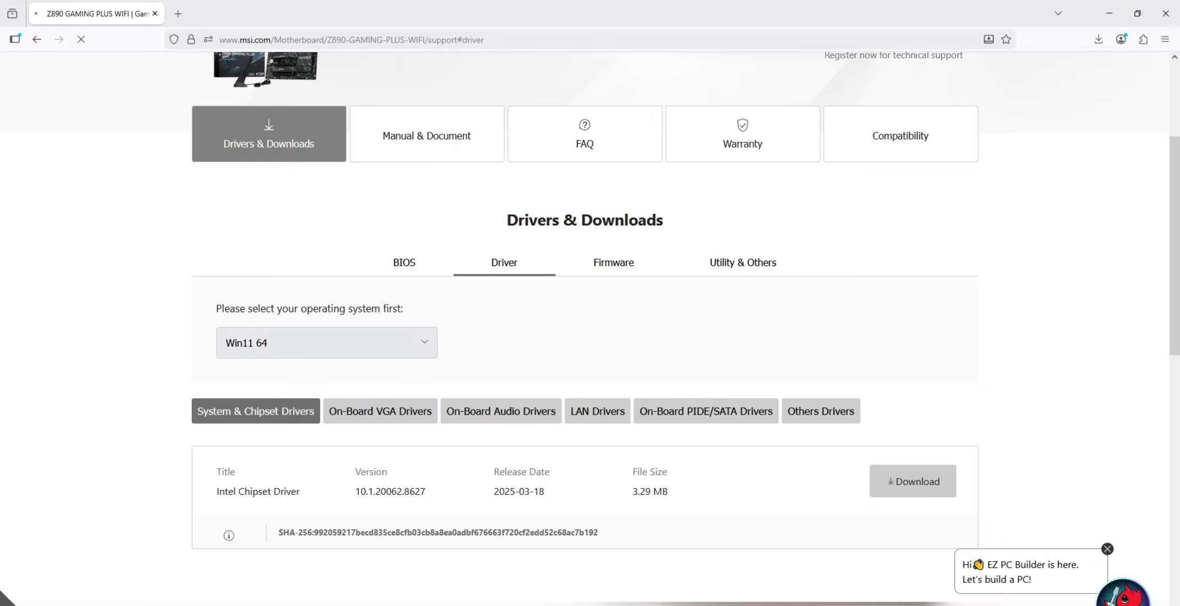
click(327, 343)
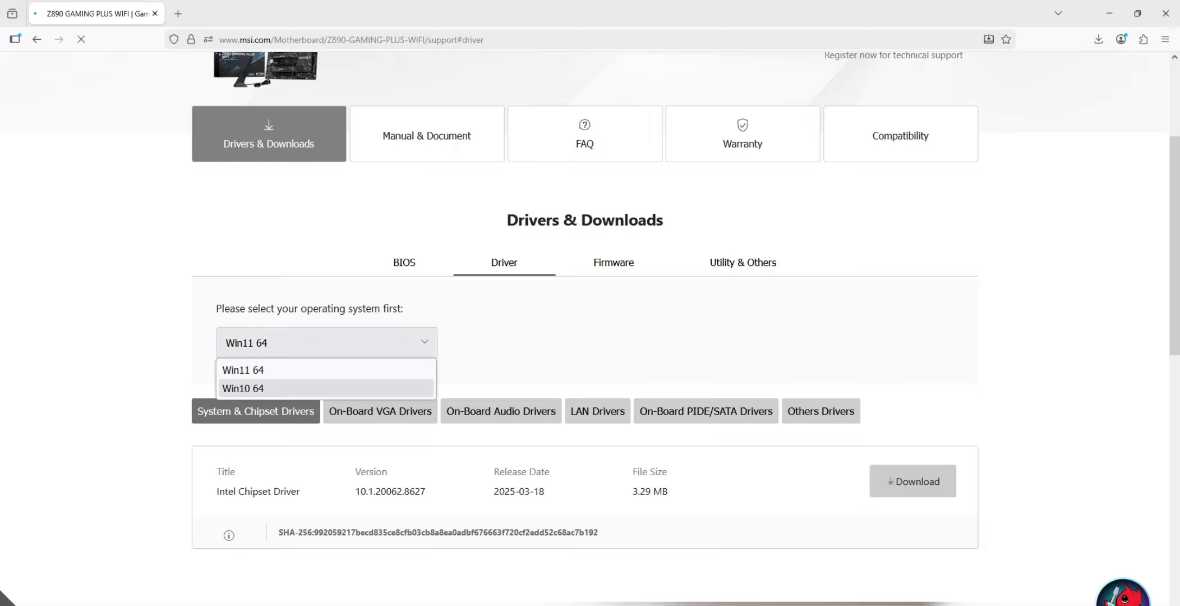
click(326, 370)
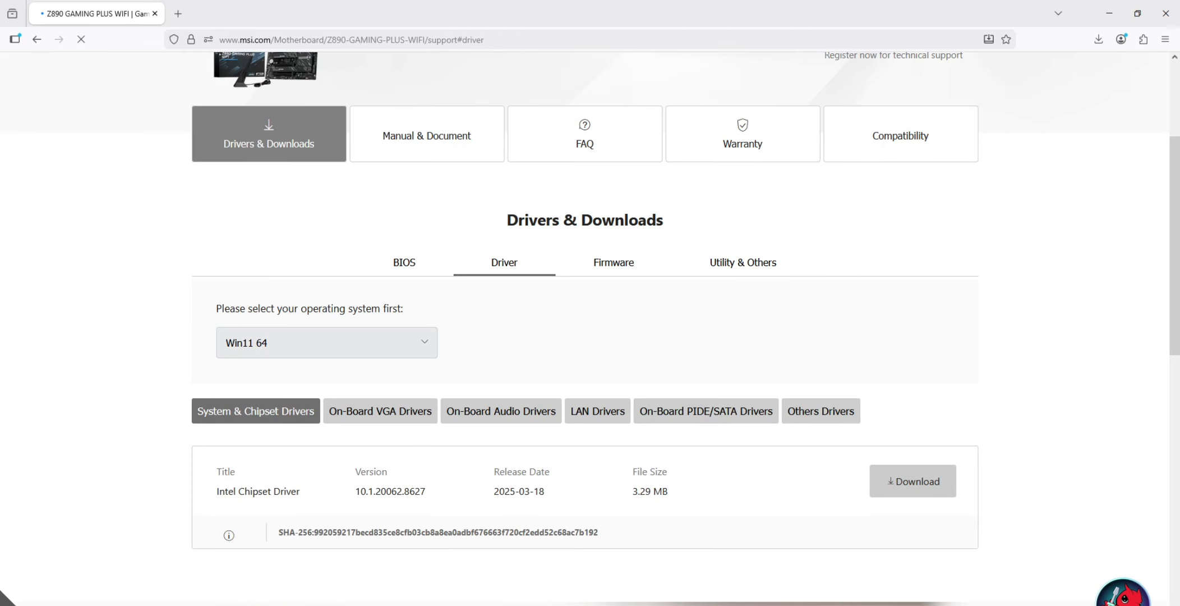
scroll(686, 329, down, 2)
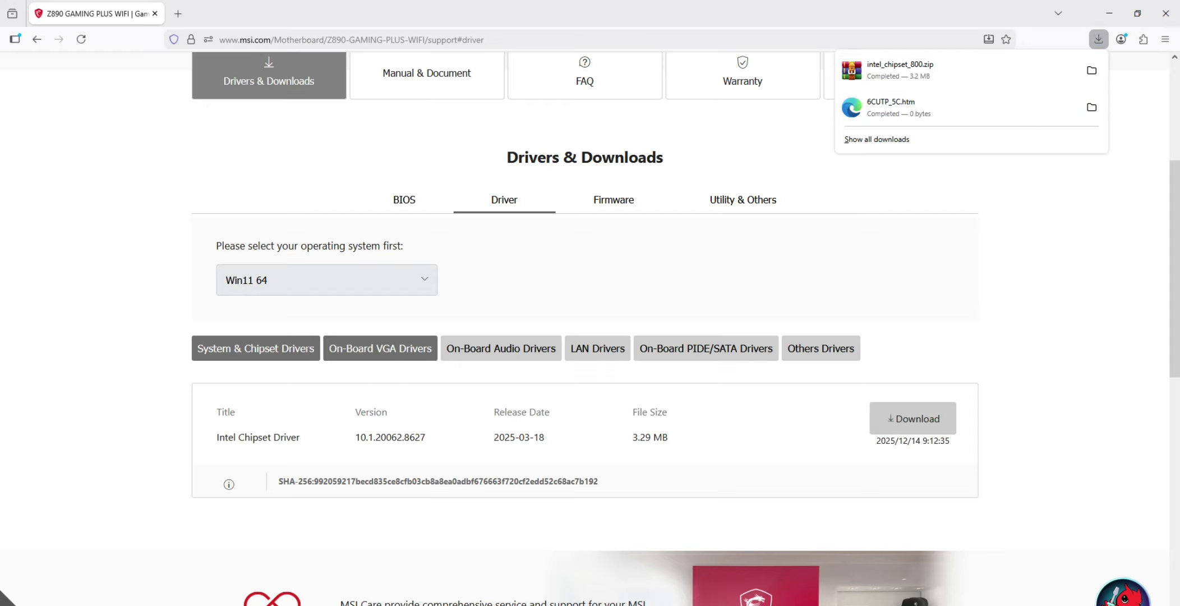
Step: Download the Intel VGA Driver from the on-board VGA drivers category
click(380, 348)
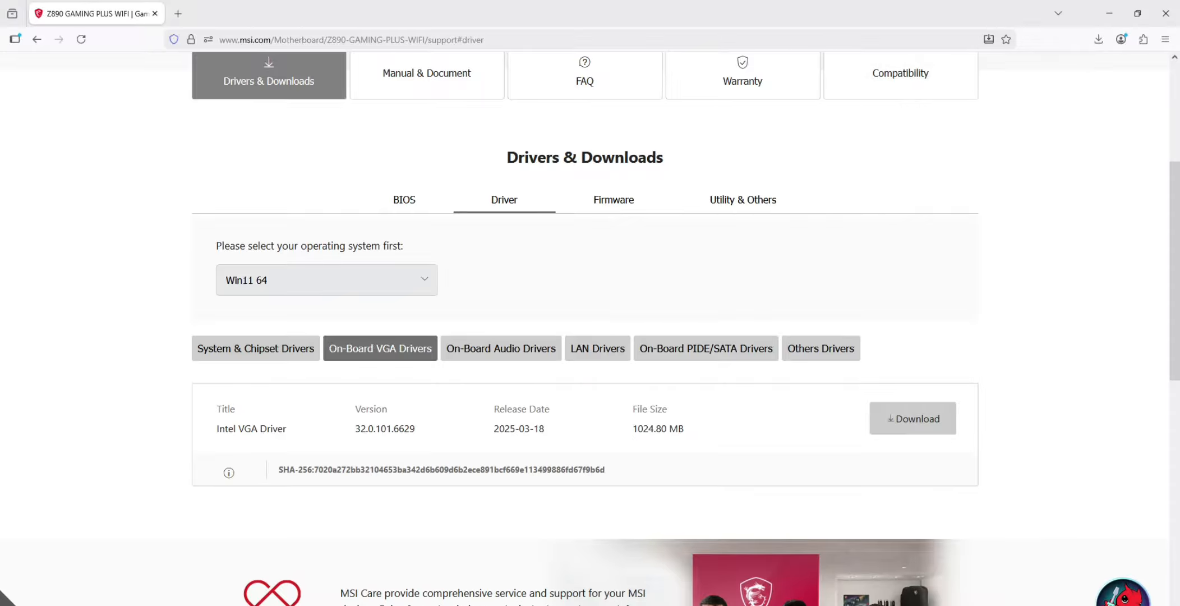
drag(632, 429, 684, 428)
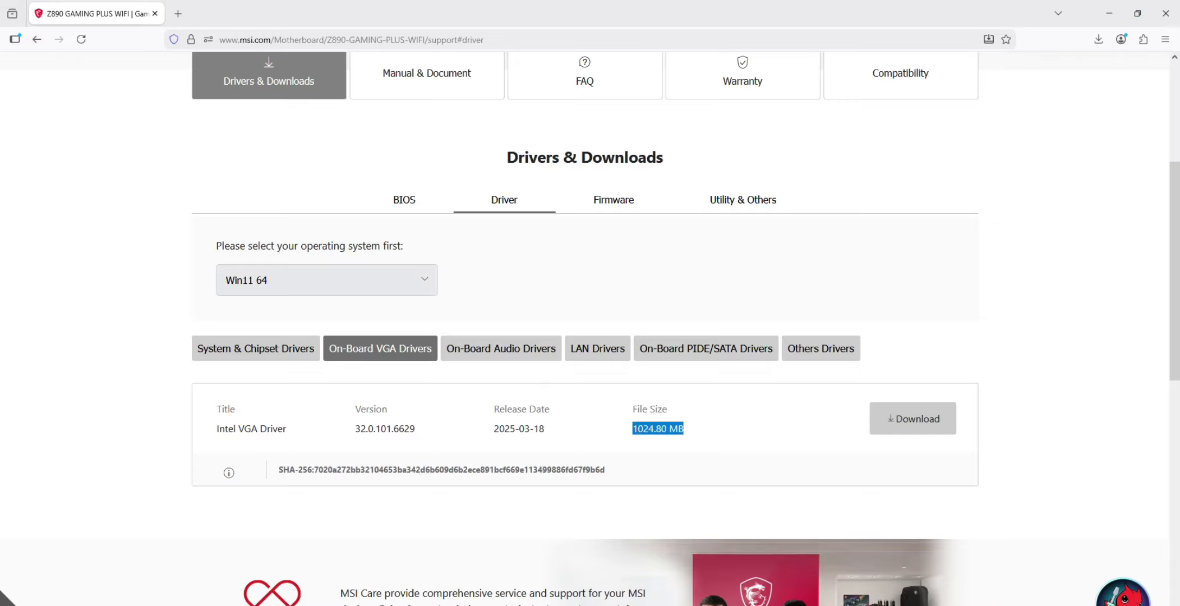
click(913, 419)
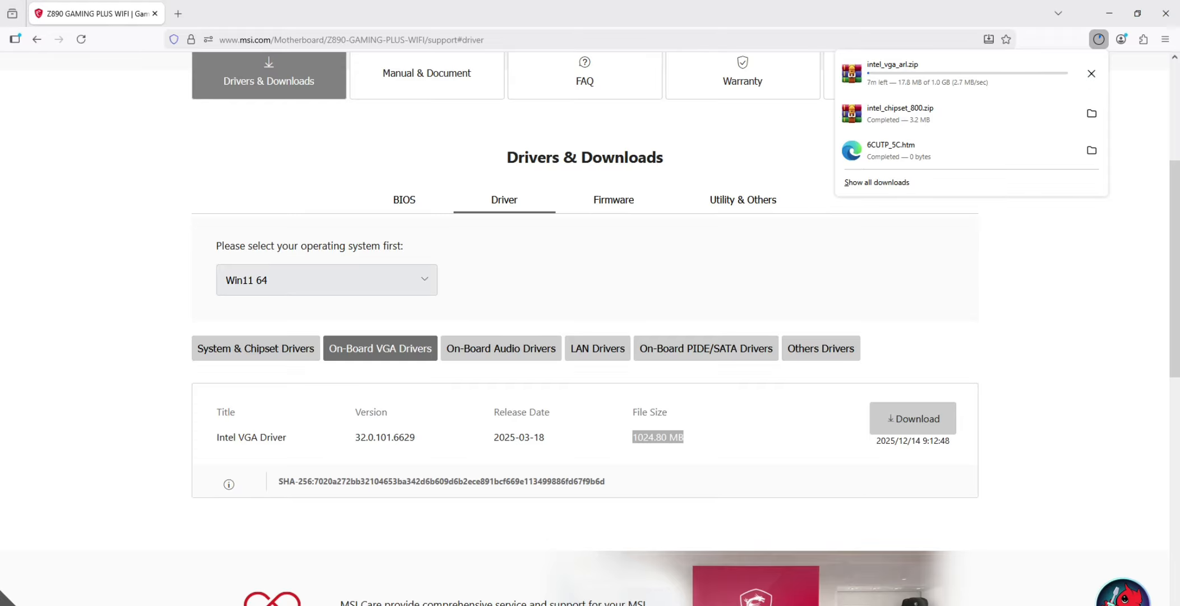
click(630, 437)
drag(630, 437, 684, 437)
click(685, 438)
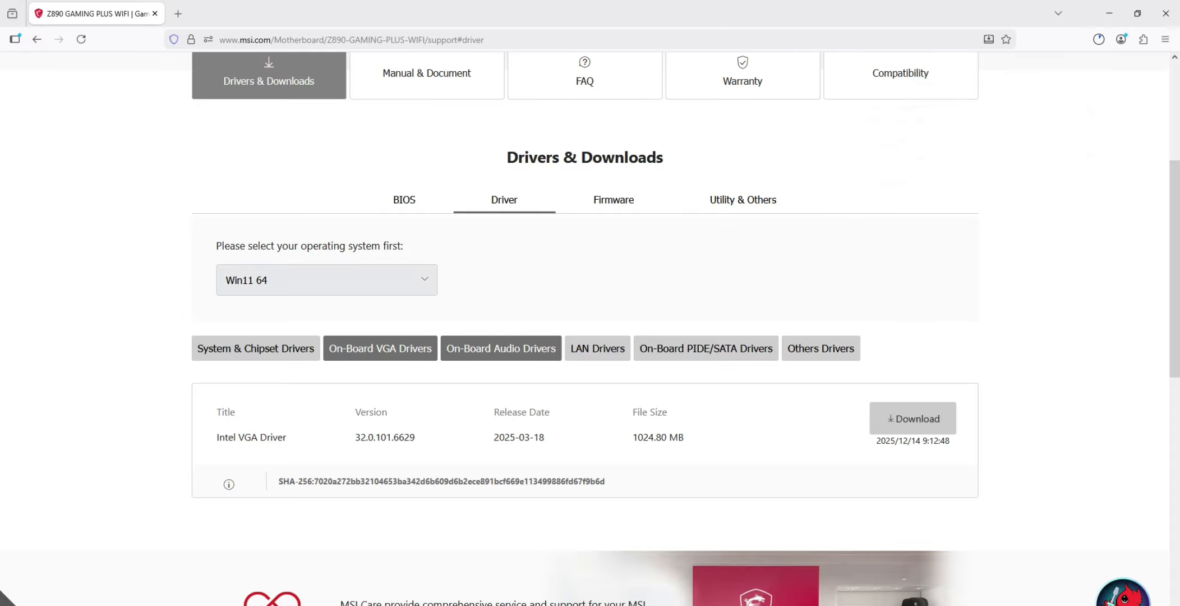
Step: Download the Realtek HD Universal Driver from the on-board audio drivers category
click(501, 348)
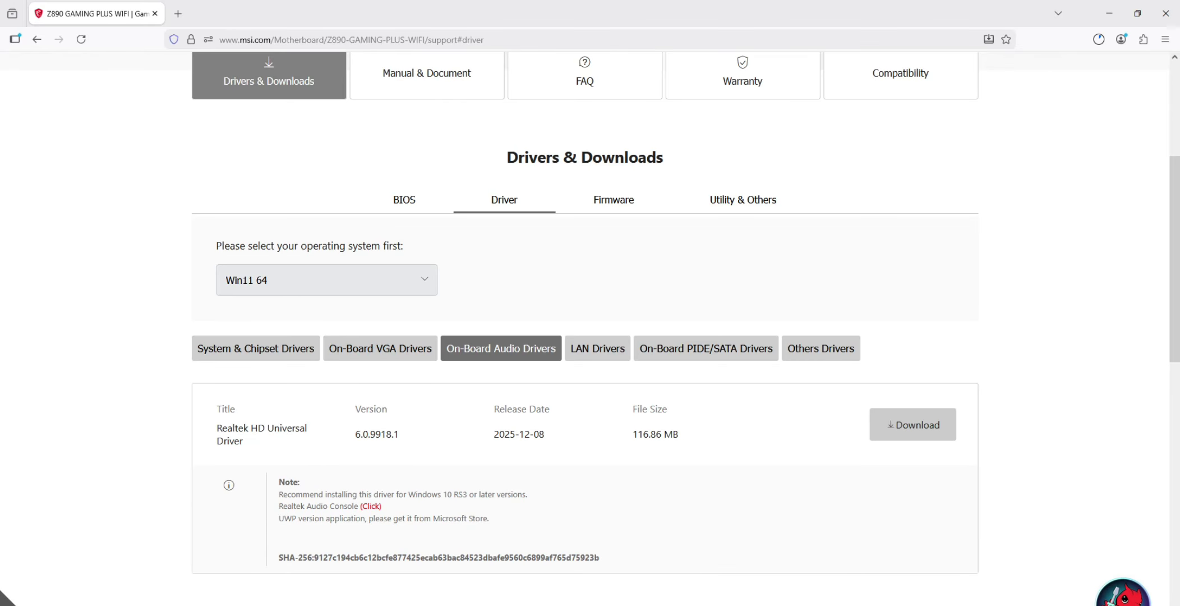
drag(248, 427, 243, 441)
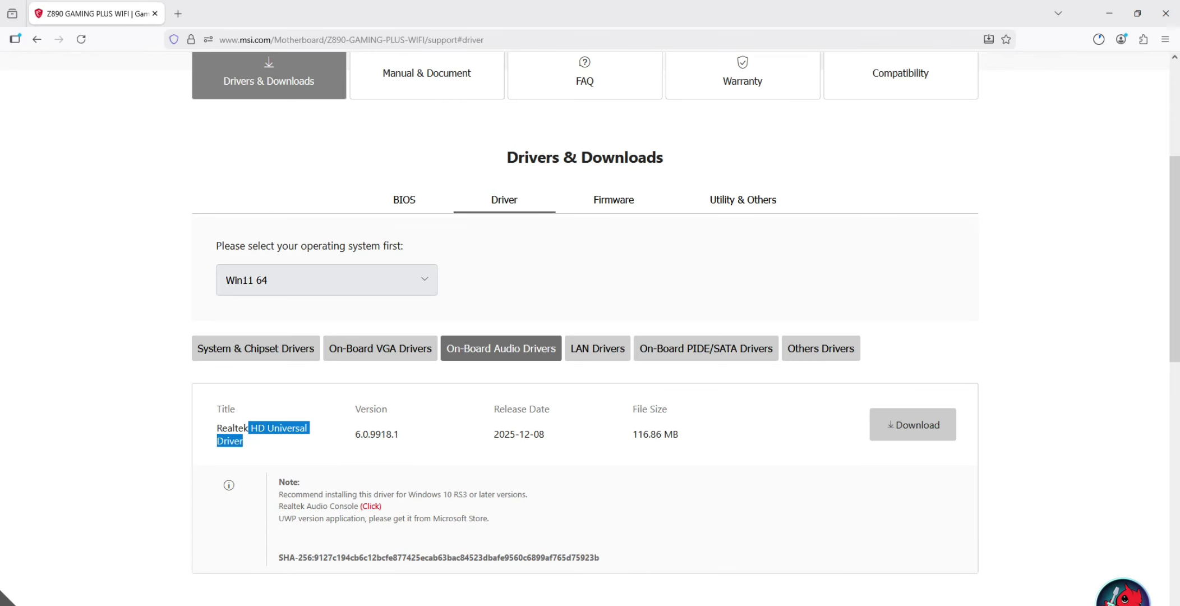
click(912, 425)
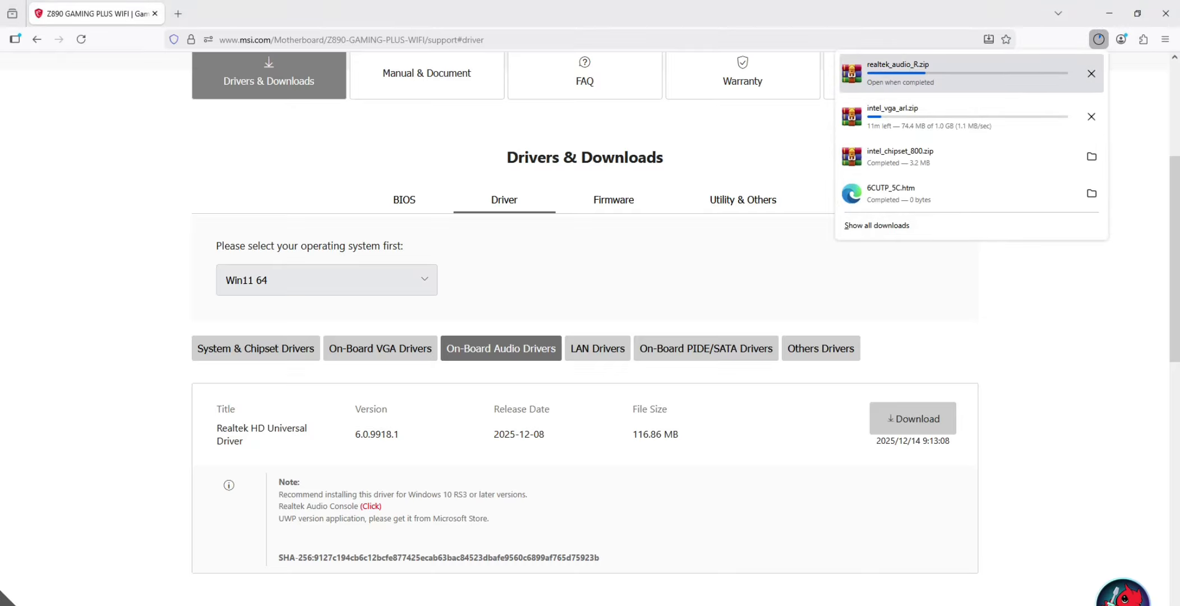
click(729, 269)
Step: Download the Killer Network Universal Drivers and the BlueTooth Driver from the LAN drivers category
click(597, 348)
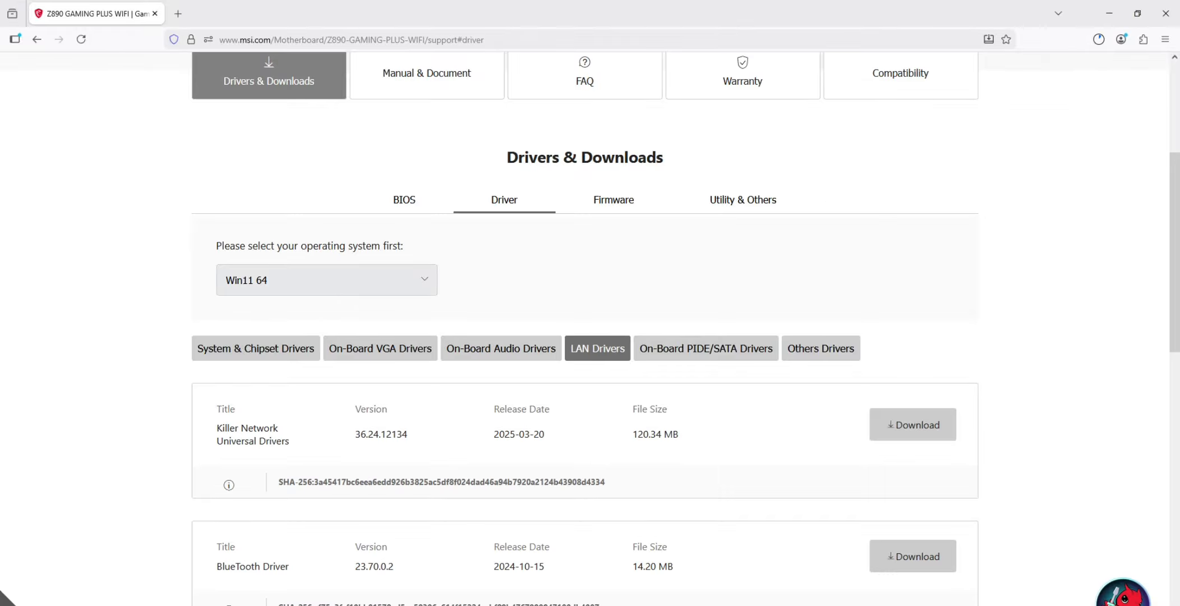
scroll(686, 329, down, 1)
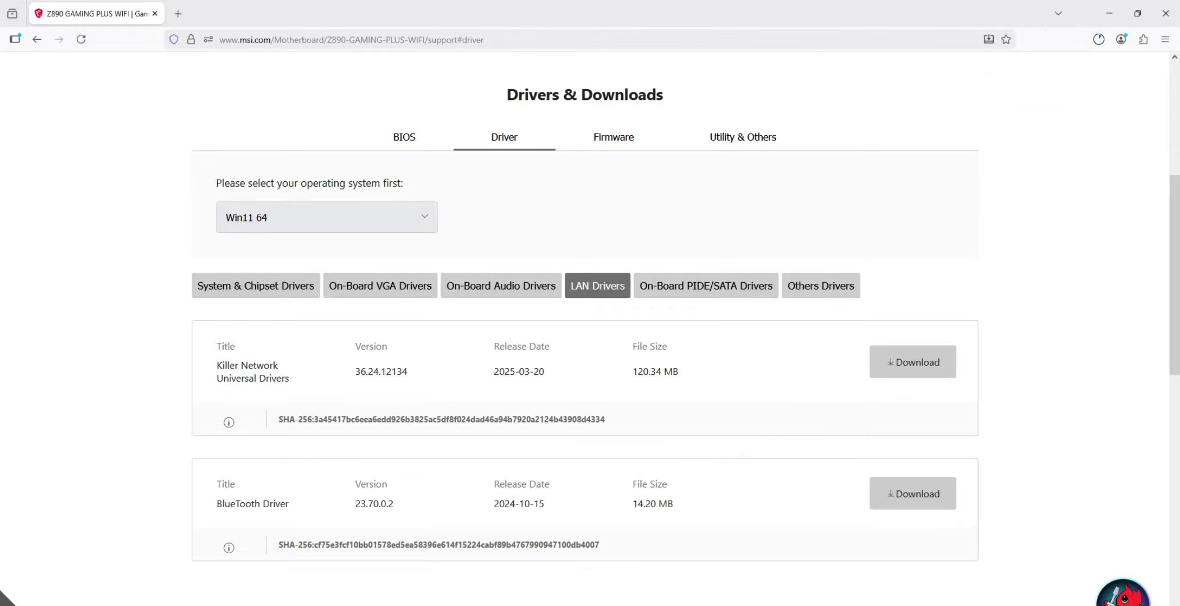
scroll(585, 337, down, 1)
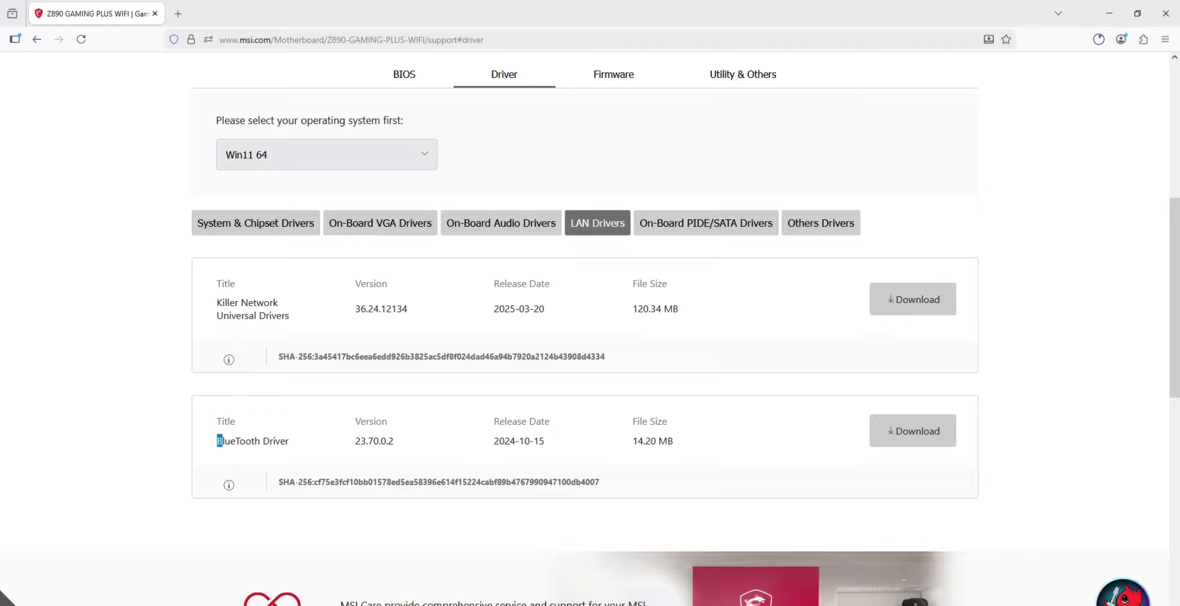
drag(216, 440, 288, 441)
drag(241, 303, 290, 316)
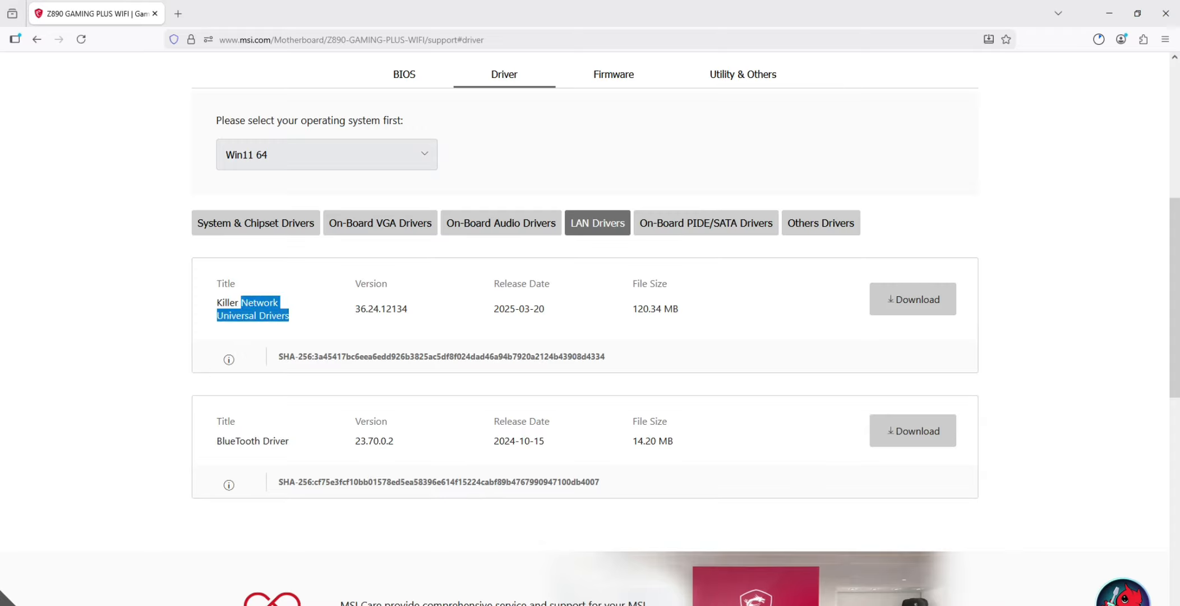
click(912, 299)
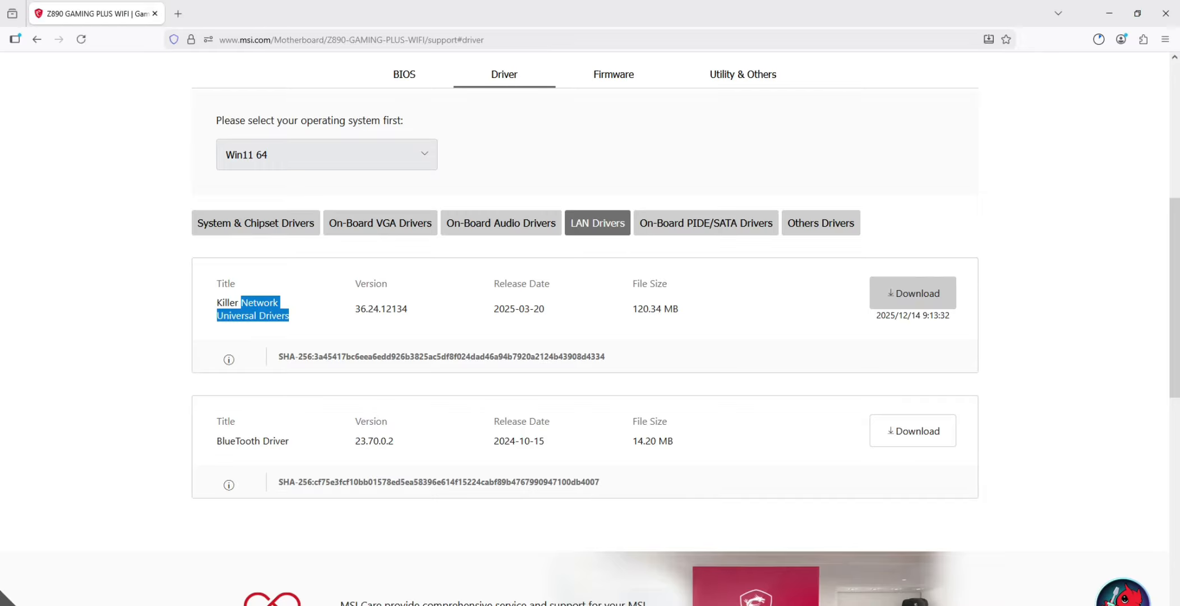
Step: Check the progress of the driver downloads in the browser's recent downloads list
scroll(686, 337, up, 1)
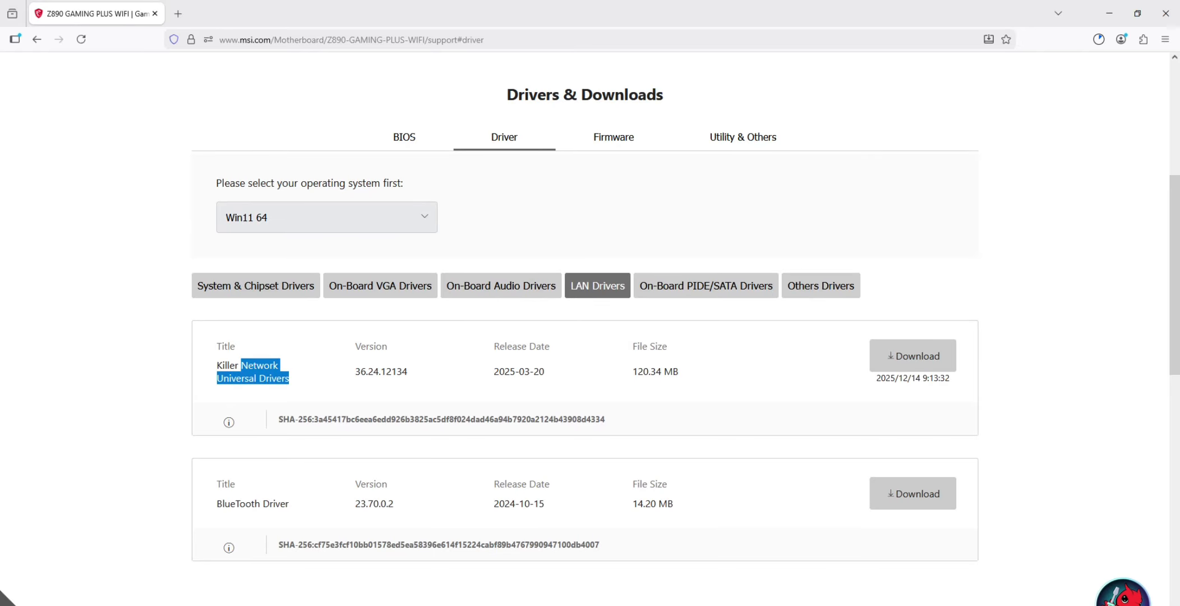
scroll(686, 337, up, 1)
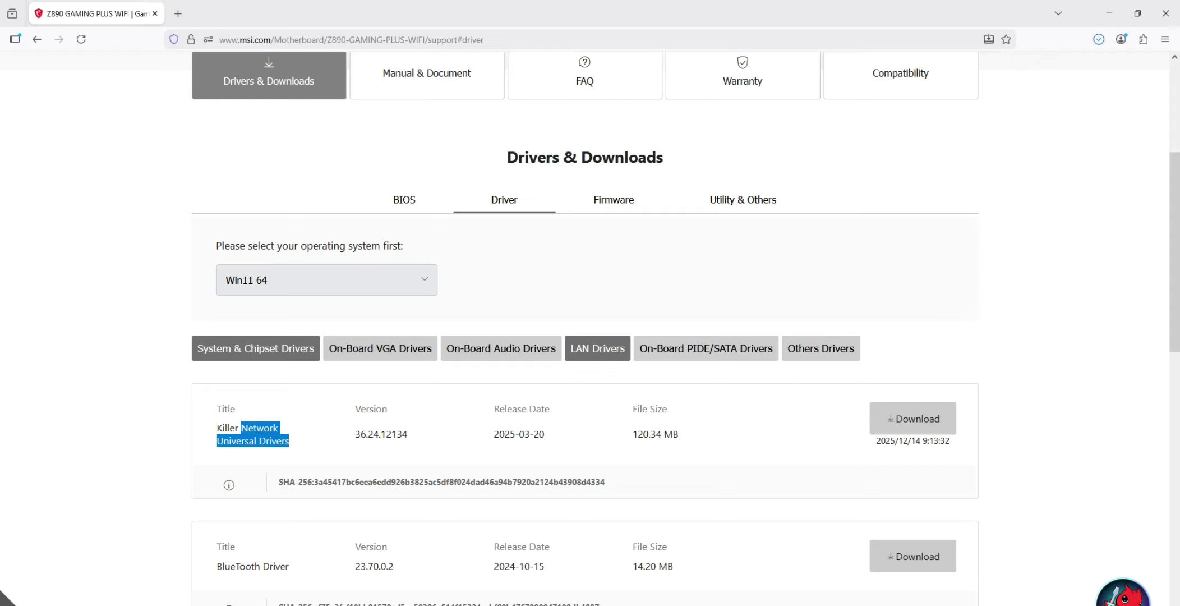
scroll(585, 328, up, 2)
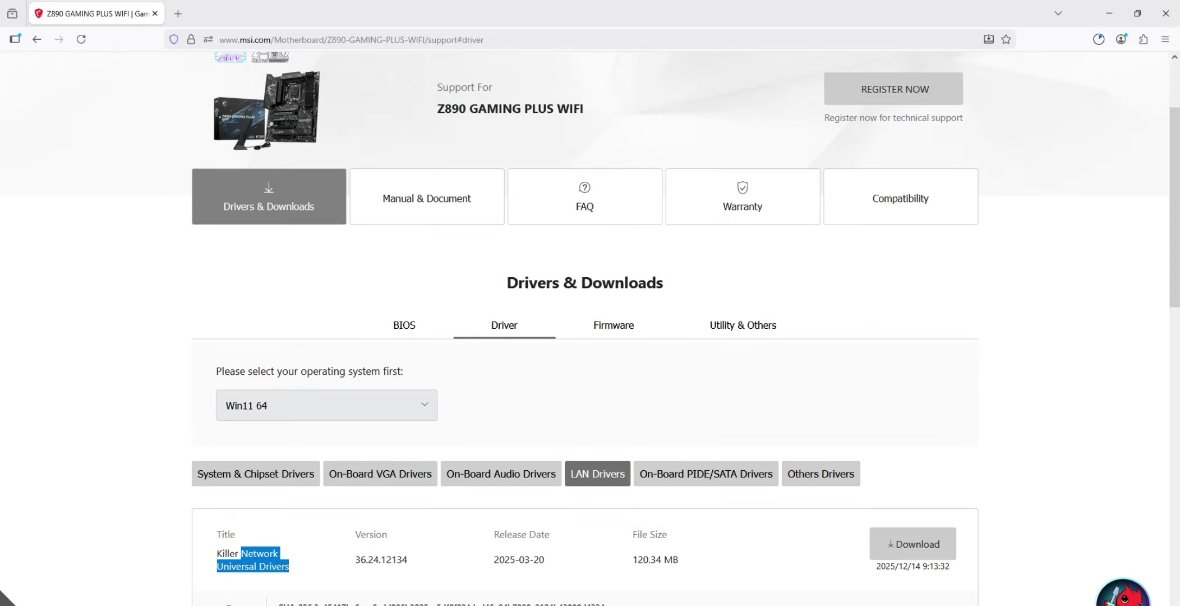
click(1099, 39)
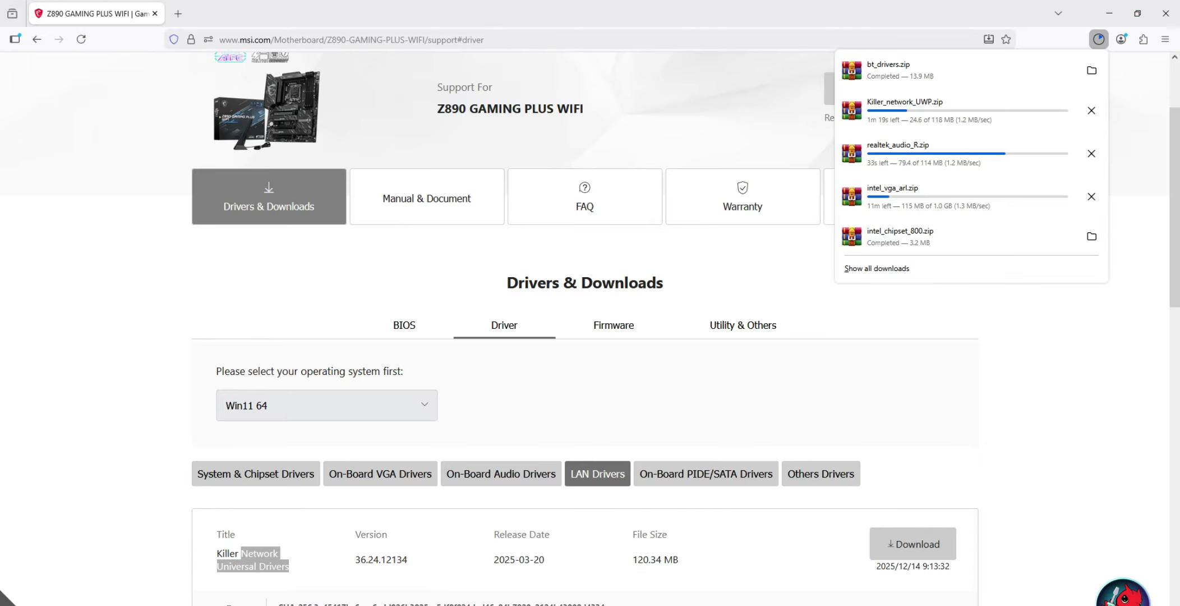
scroll(585, 328, up, 1)
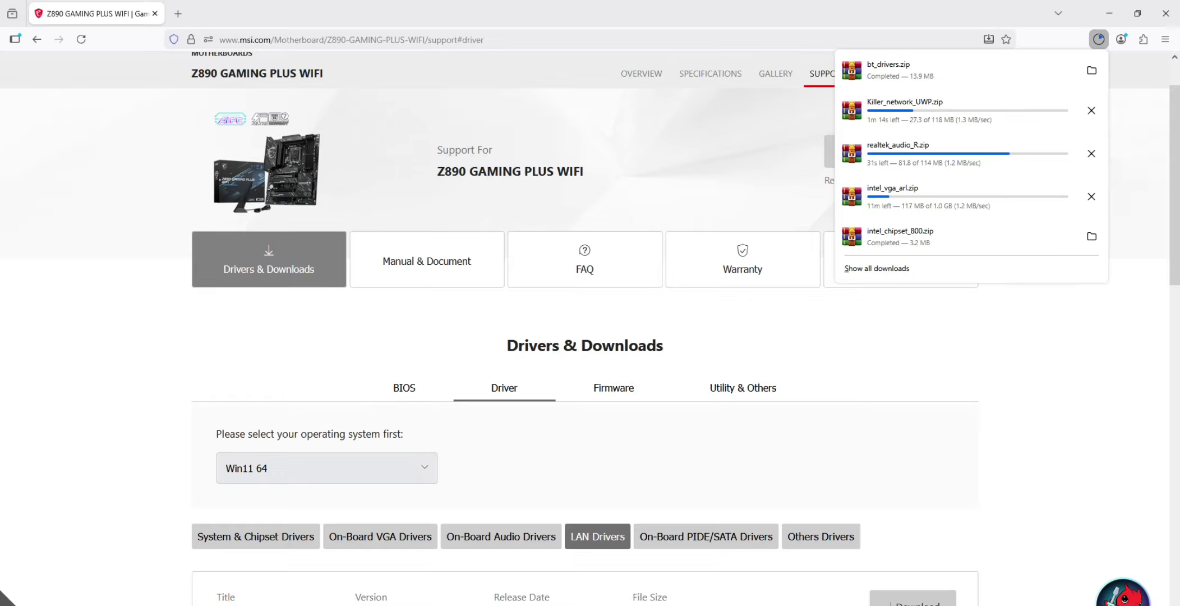
scroll(585, 329, up, 1)
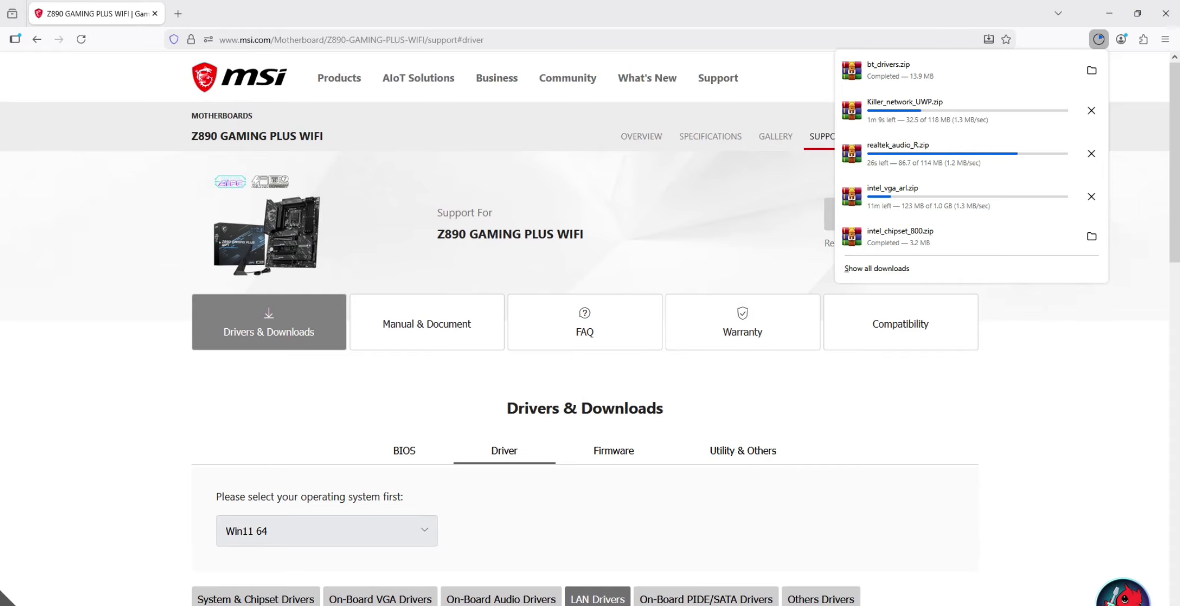
key(Escape)
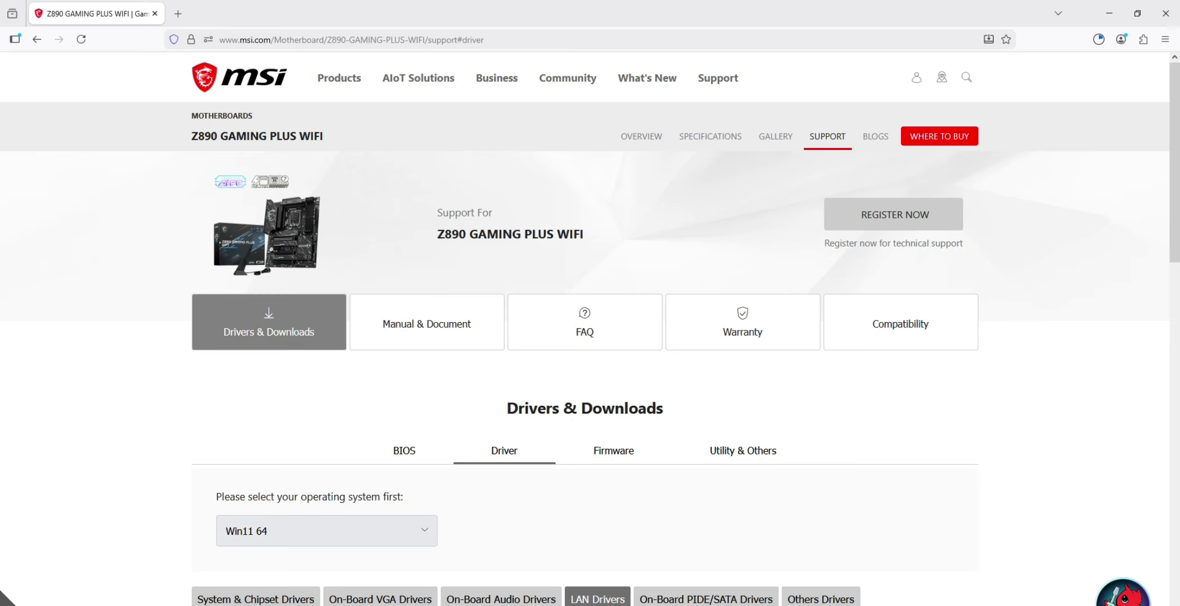
Step: Open the intel_wifi_driver_W11.zip archive from the full download history and dismiss the WinRAR notice
key(ctrl+shift+y)
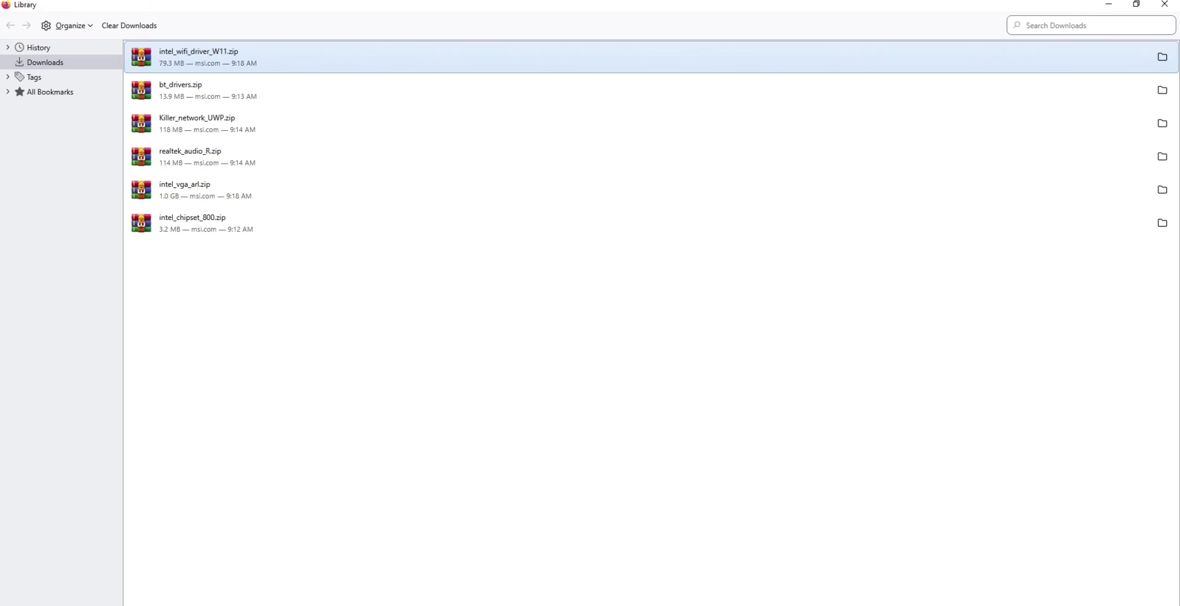
click(651, 359)
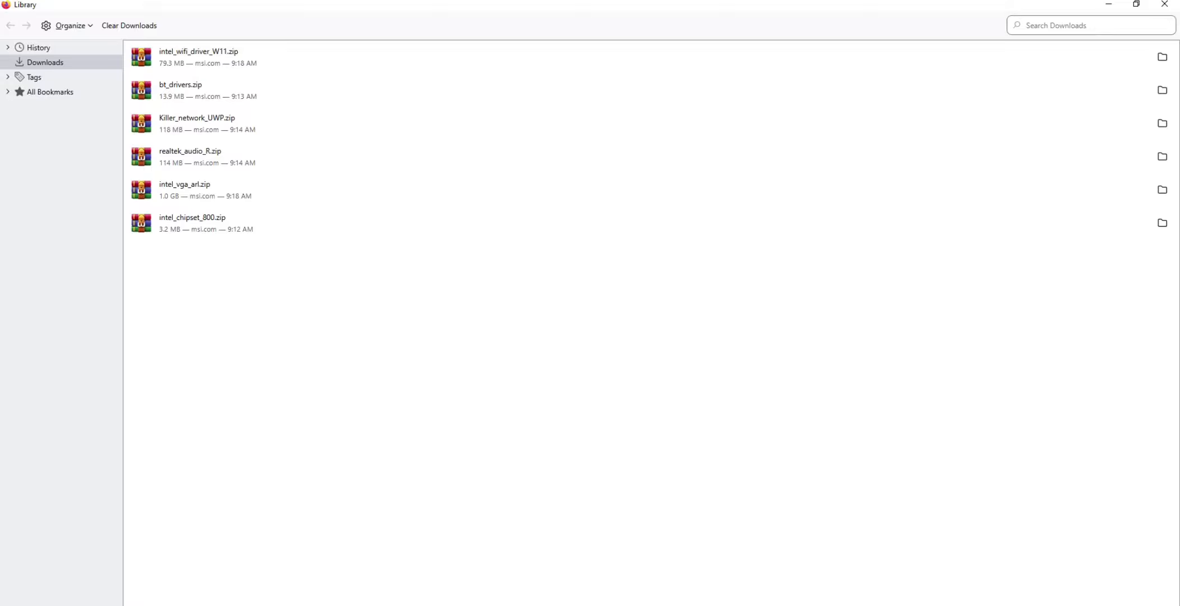
click(198, 56)
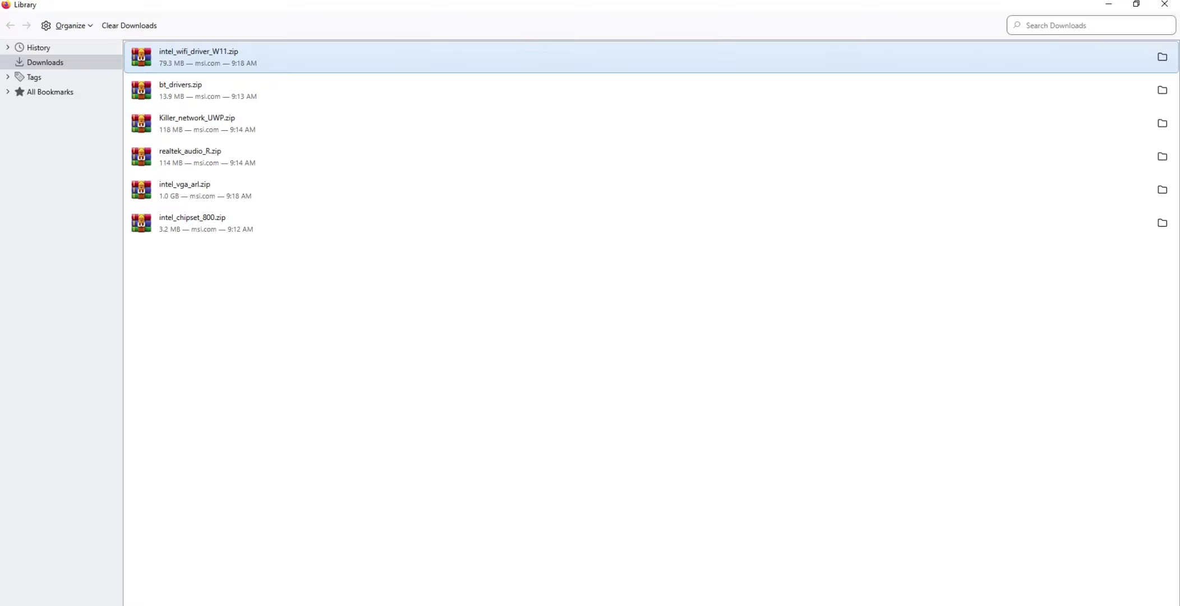
key(Return)
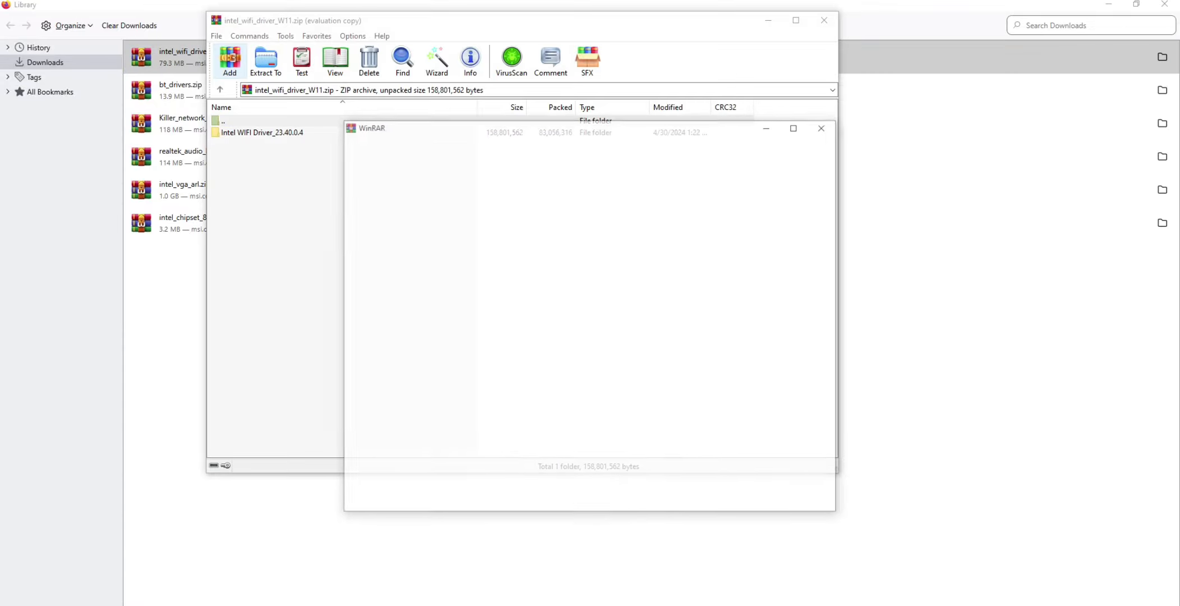
click(824, 126)
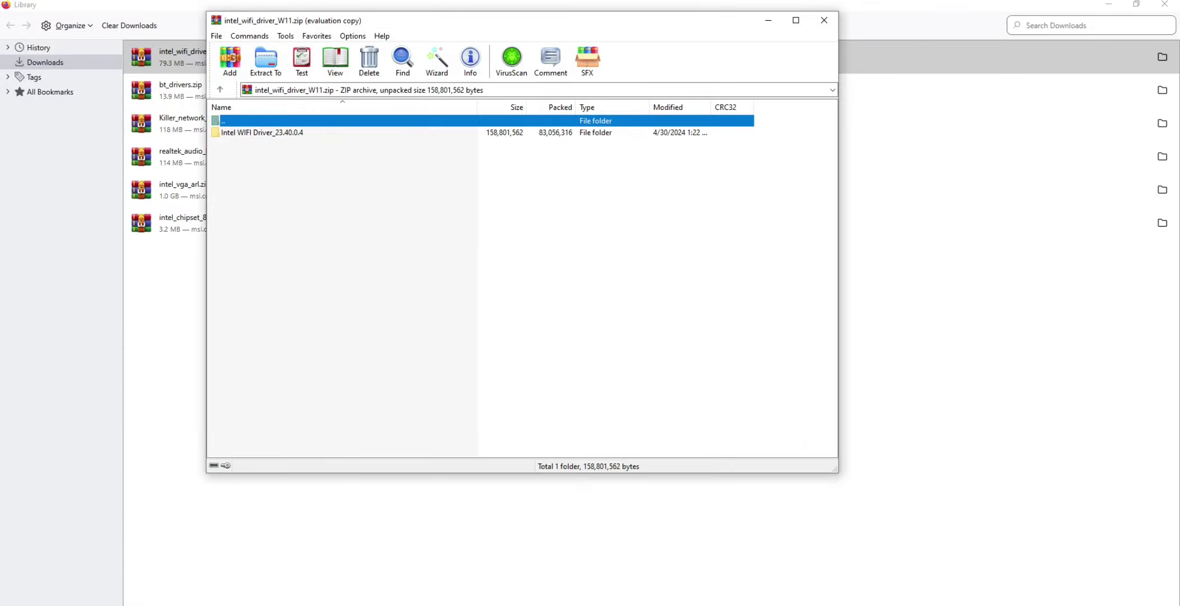
Step: Browse inside the archive to the Intel WIFI Driver_23.40.0.4\UWD\Win64\Installer folder
click(262, 132)
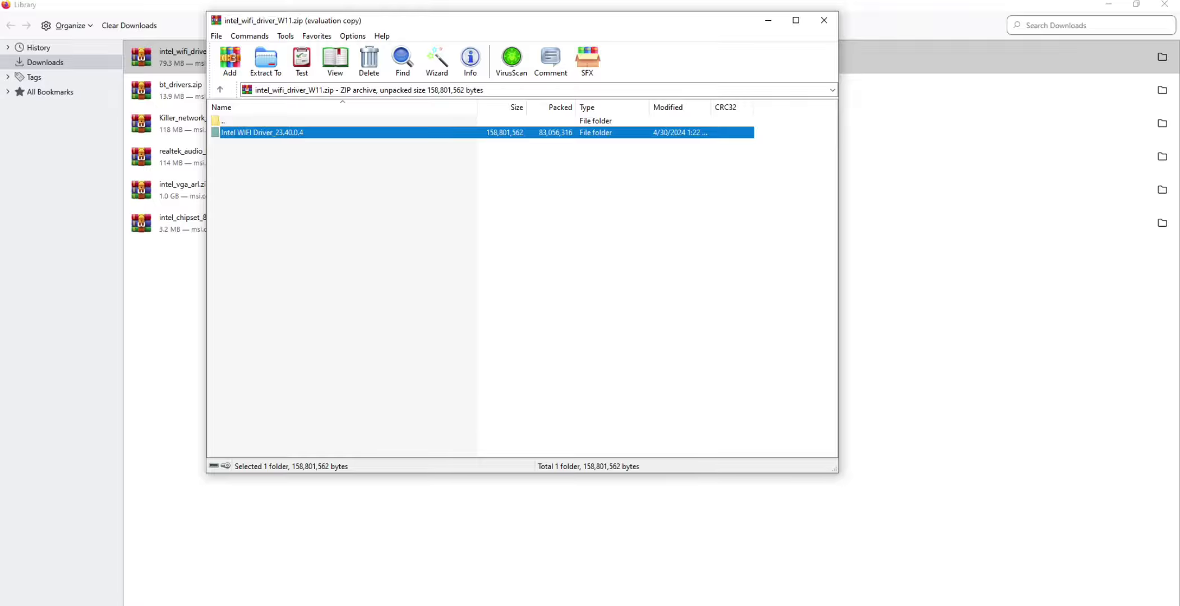
key(Return)
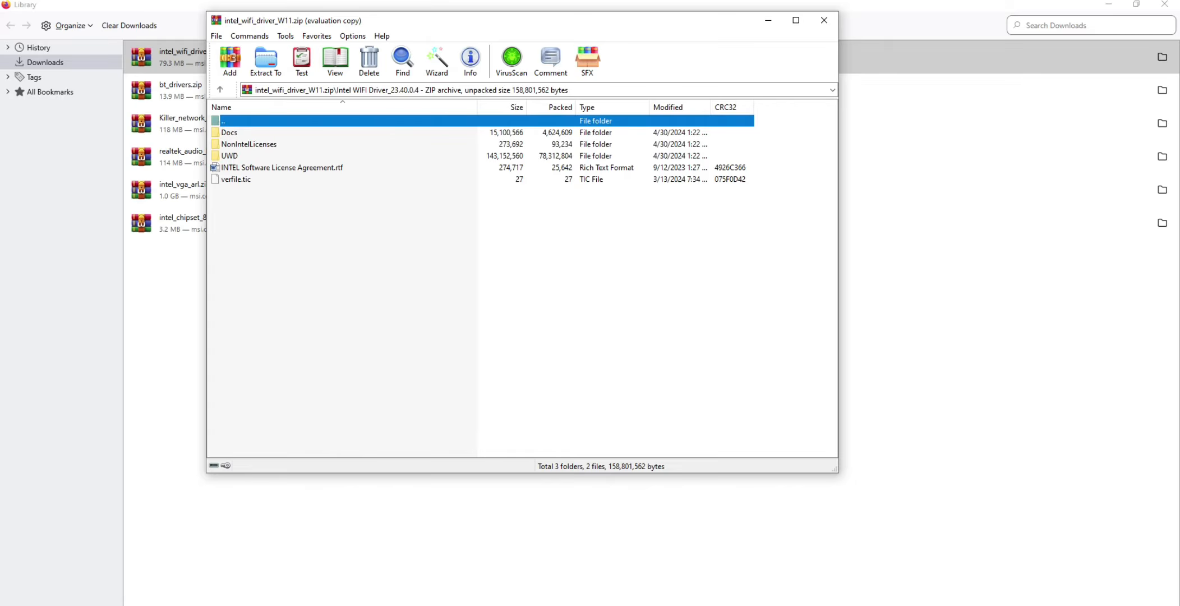
click(230, 156)
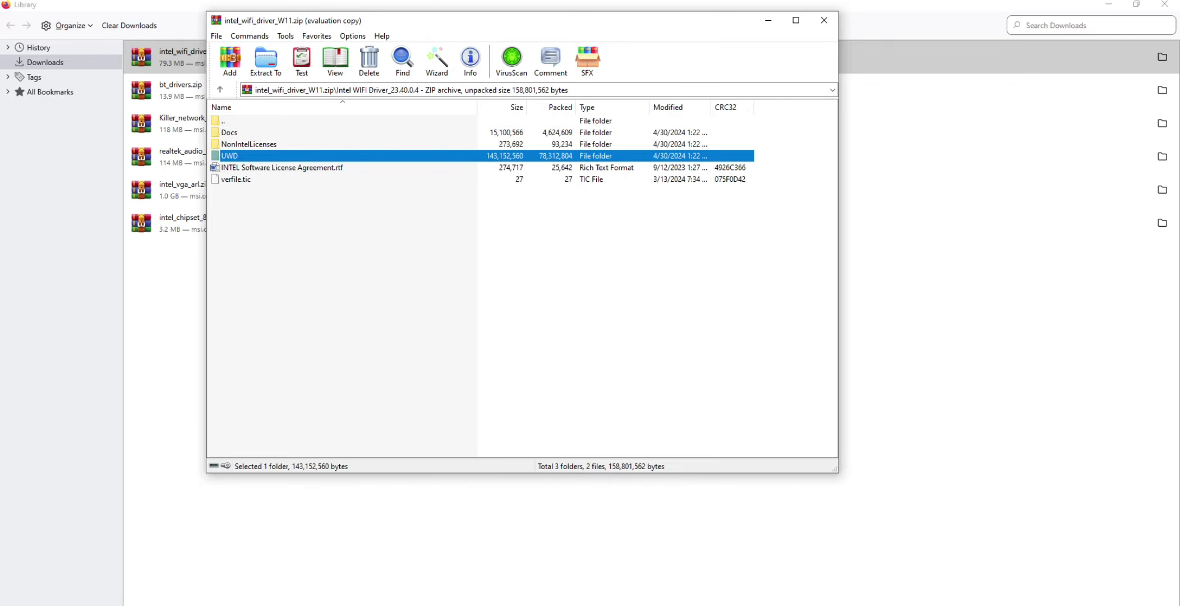
key(Return)
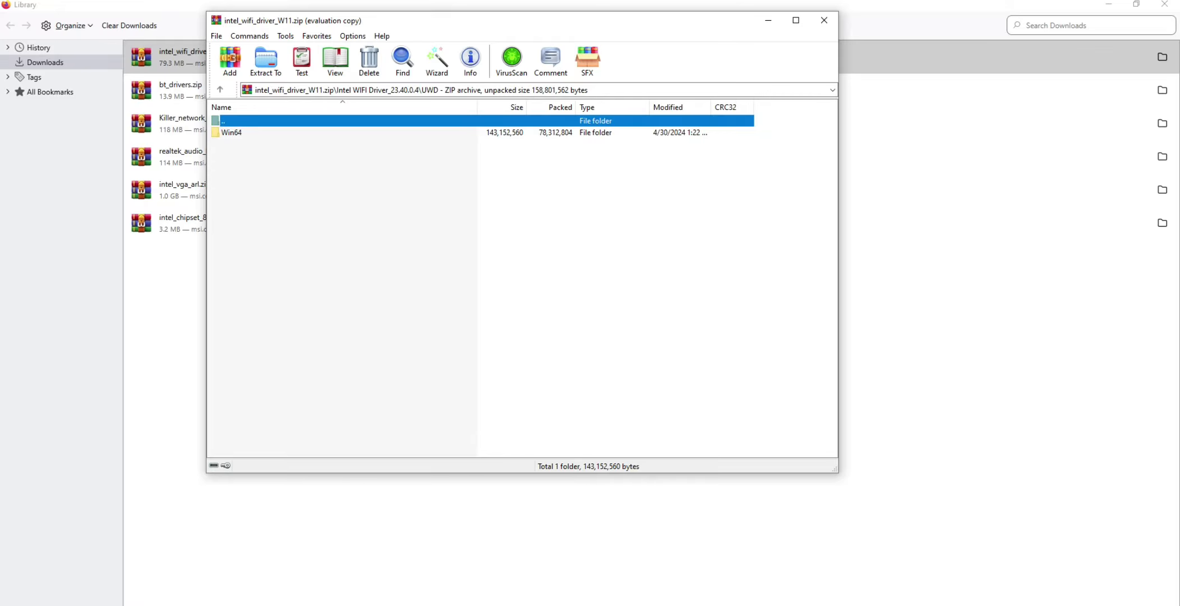
double_click(231, 133)
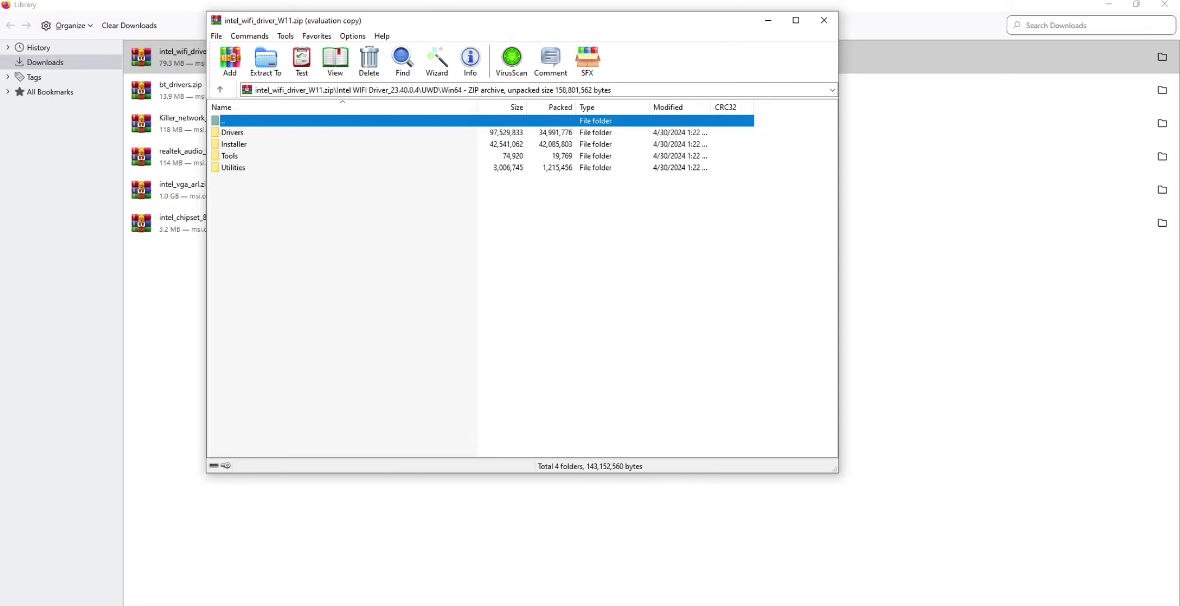
double_click(233, 144)
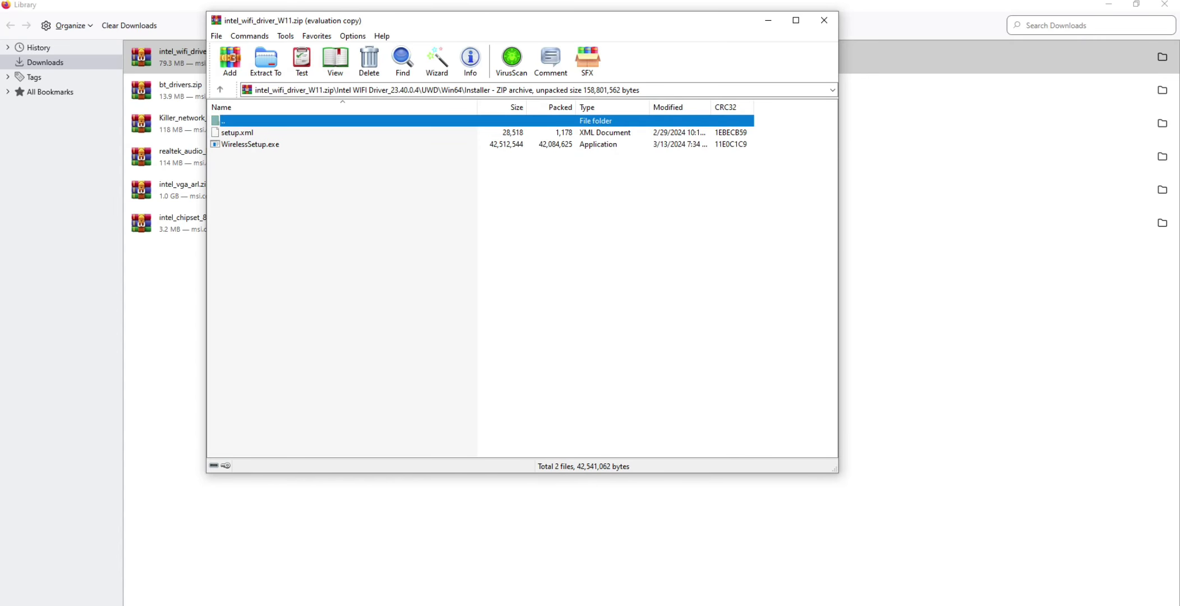
Step: Install the Intel PROSet/Wireless Wi-Fi Software with WirelessSetup.exe, agreeing to the license terms, and close the archive when finished
click(250, 144)
double_click(250, 144)
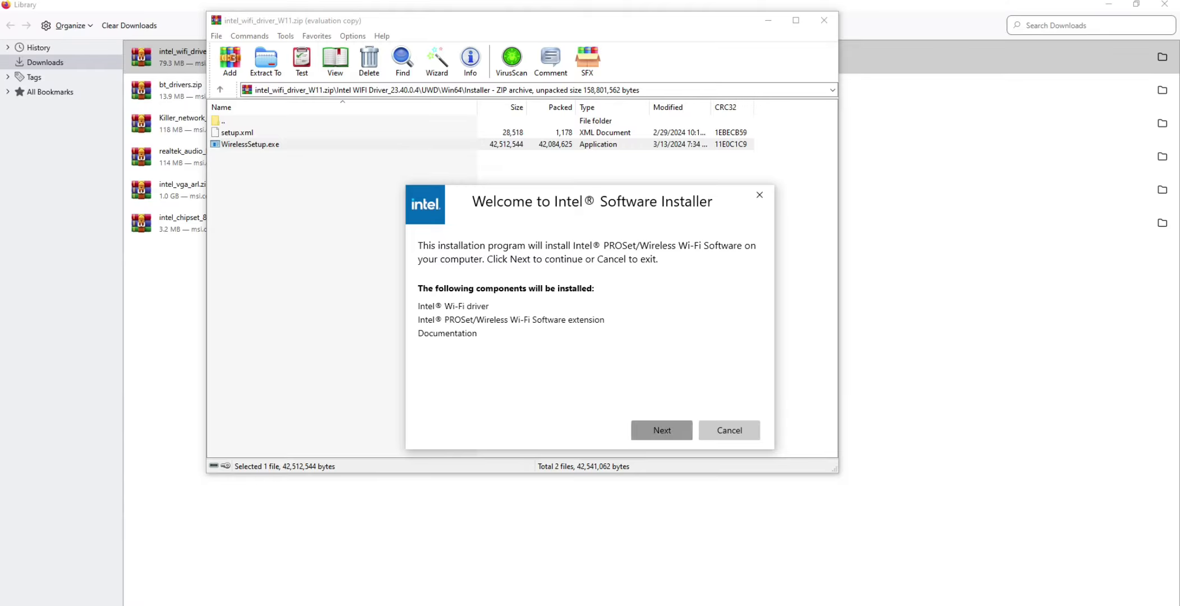
click(661, 430)
click(424, 404)
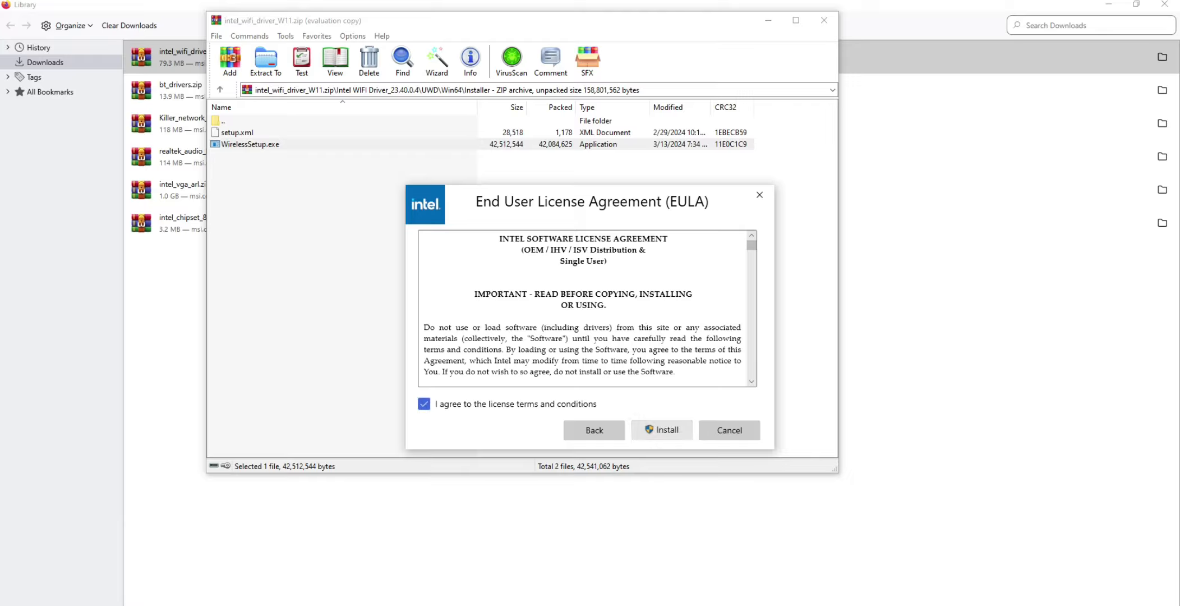
click(661, 430)
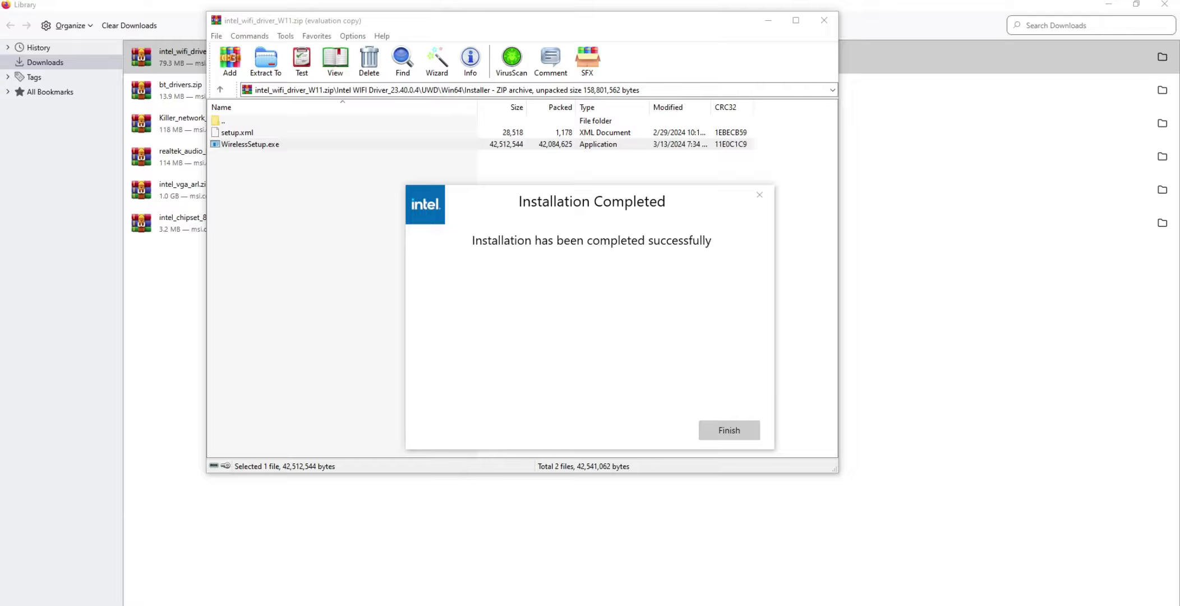
click(729, 430)
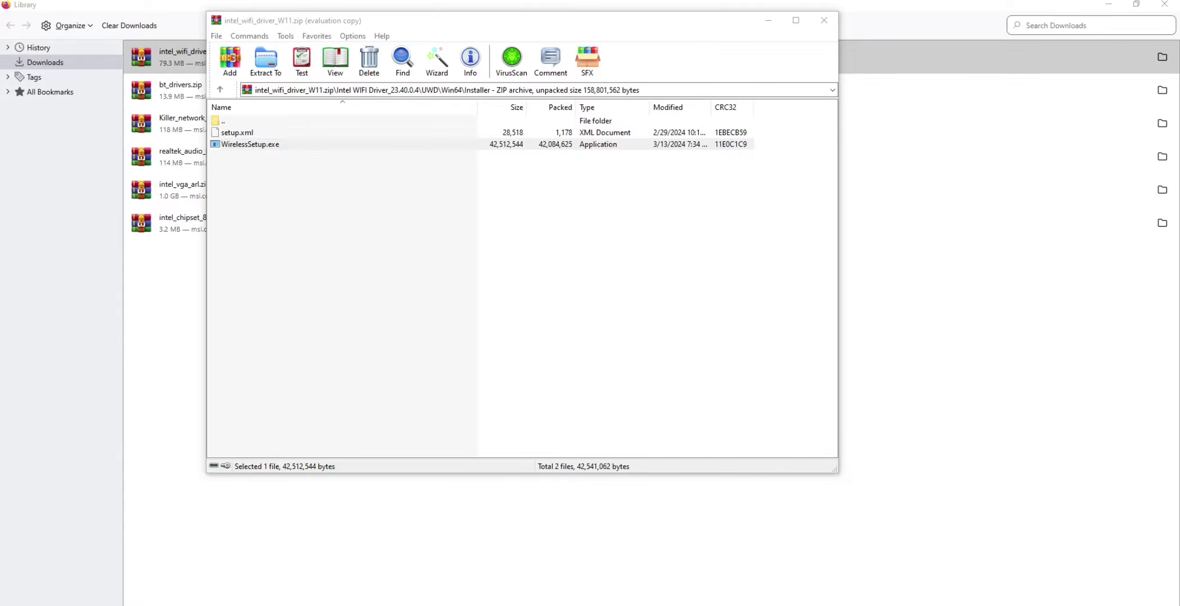
click(823, 21)
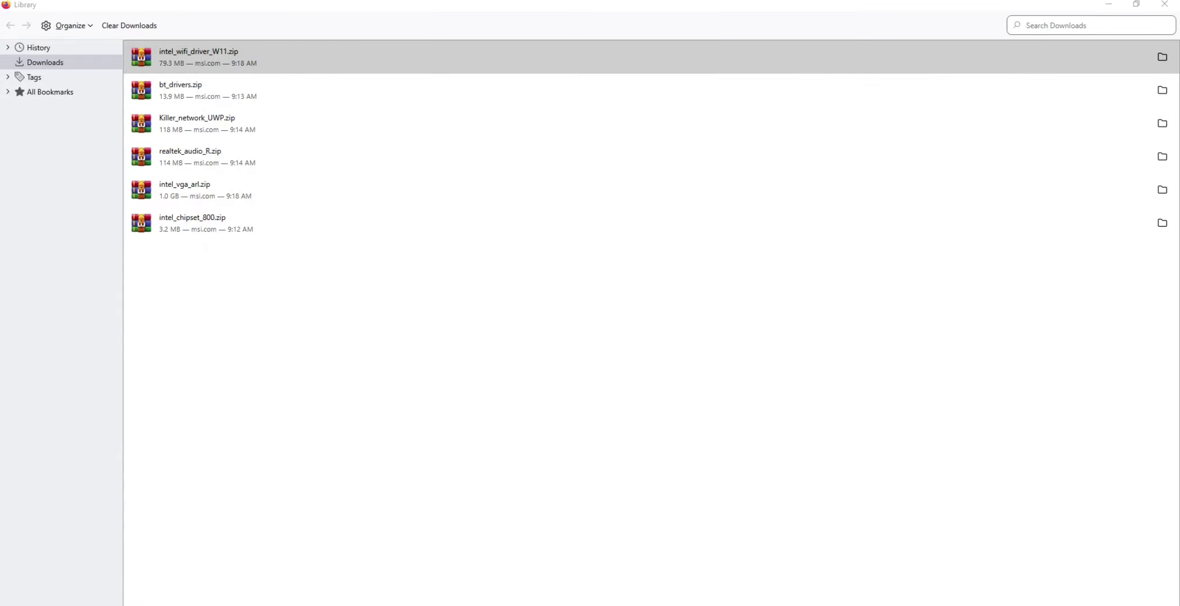
Step: Open bt_drivers.zip, dismiss the WinRAR notice, and launch Intel Bluetooth.msi from the Intel BlueTooth Driver_23.70.0.2 folder
click(191, 90)
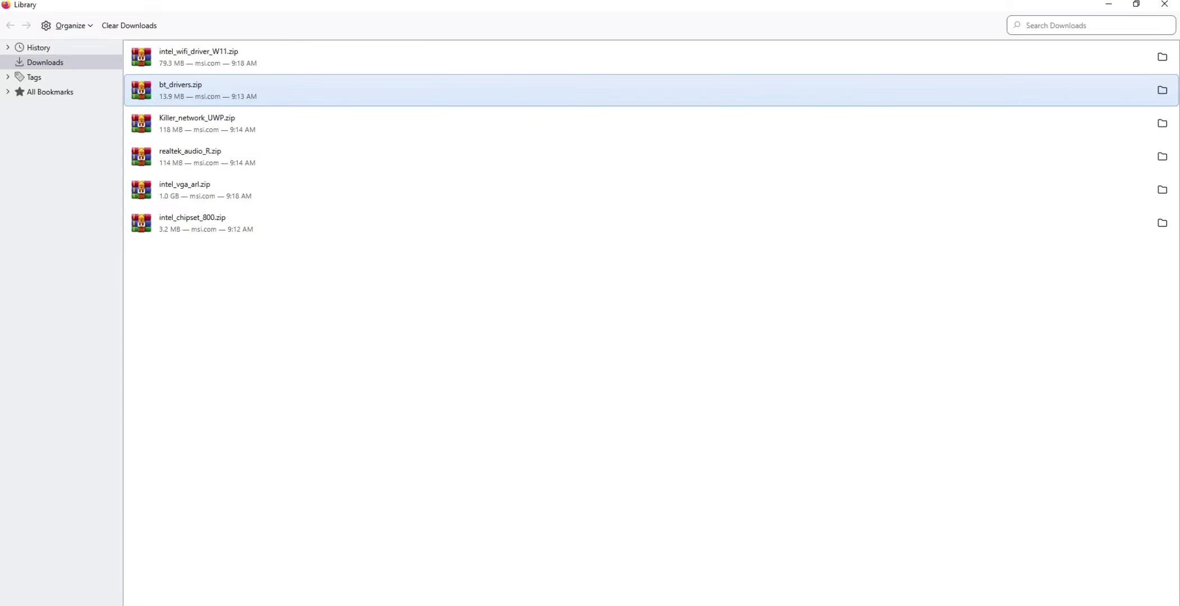
double_click(190, 91)
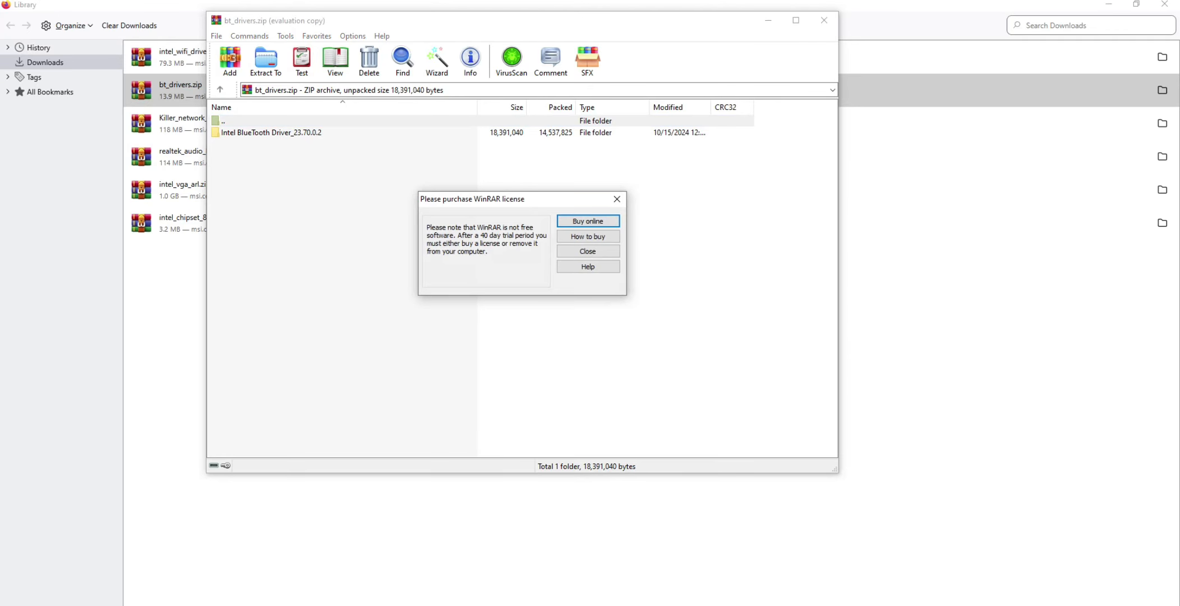
click(617, 199)
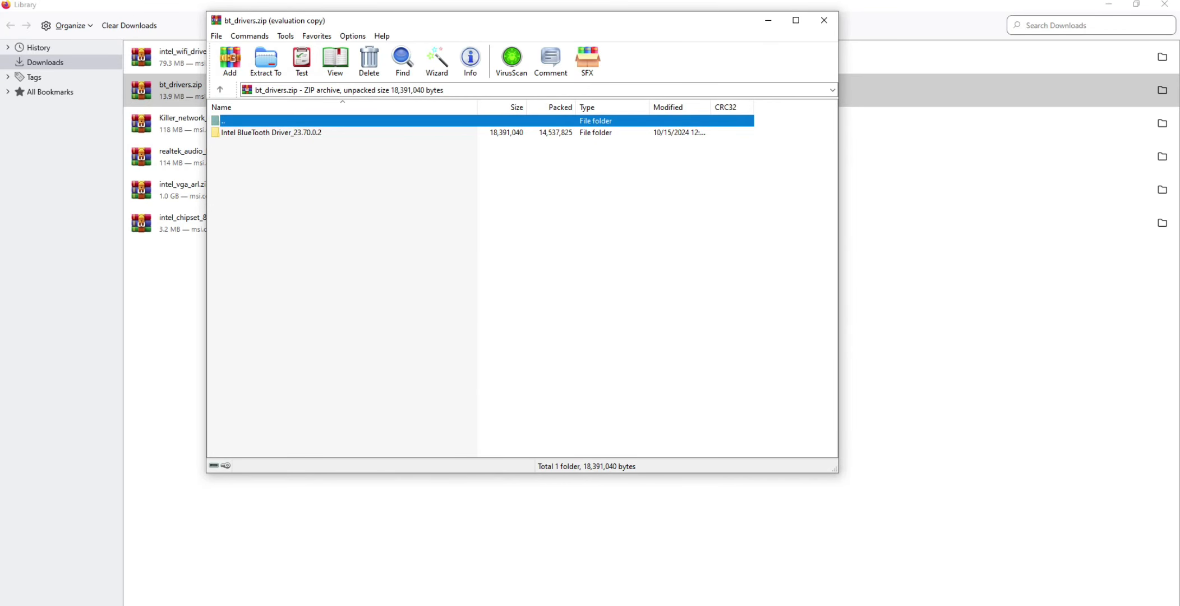
double_click(272, 133)
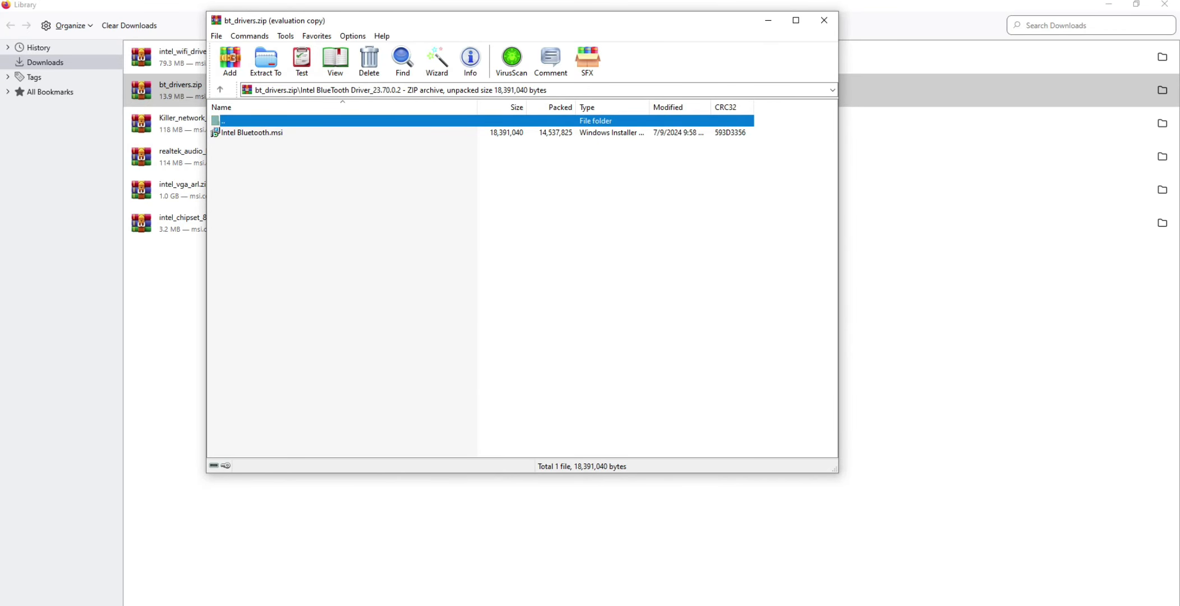
double_click(271, 133)
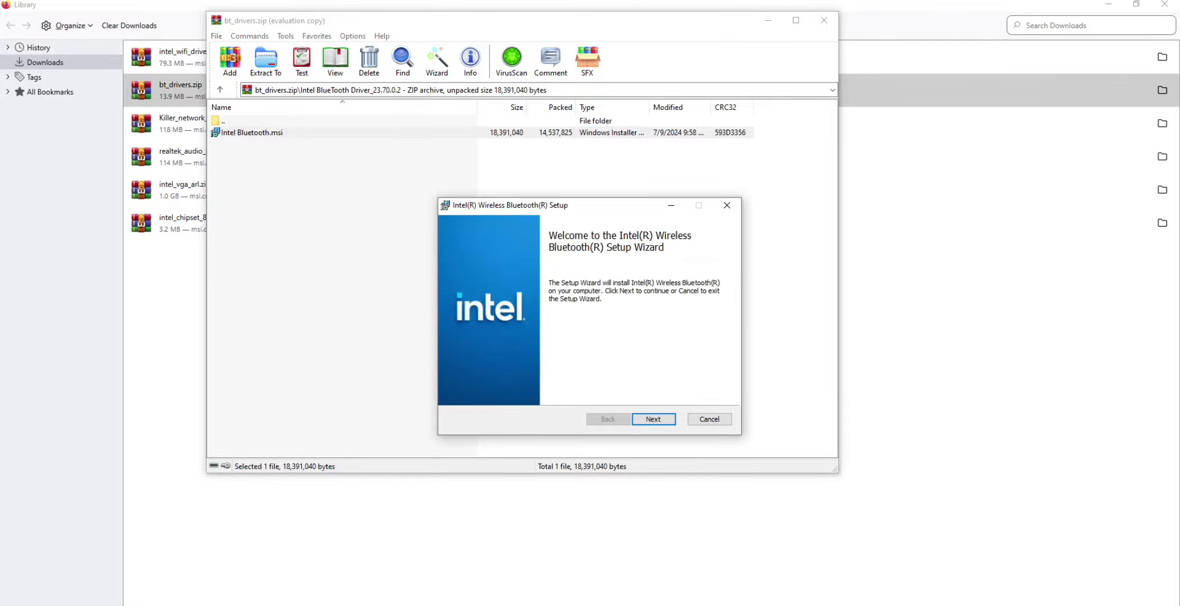
Step: Install Intel Wireless Bluetooth with the Typical setup type, accepting the license agreement, and close the archive when finished
click(653, 419)
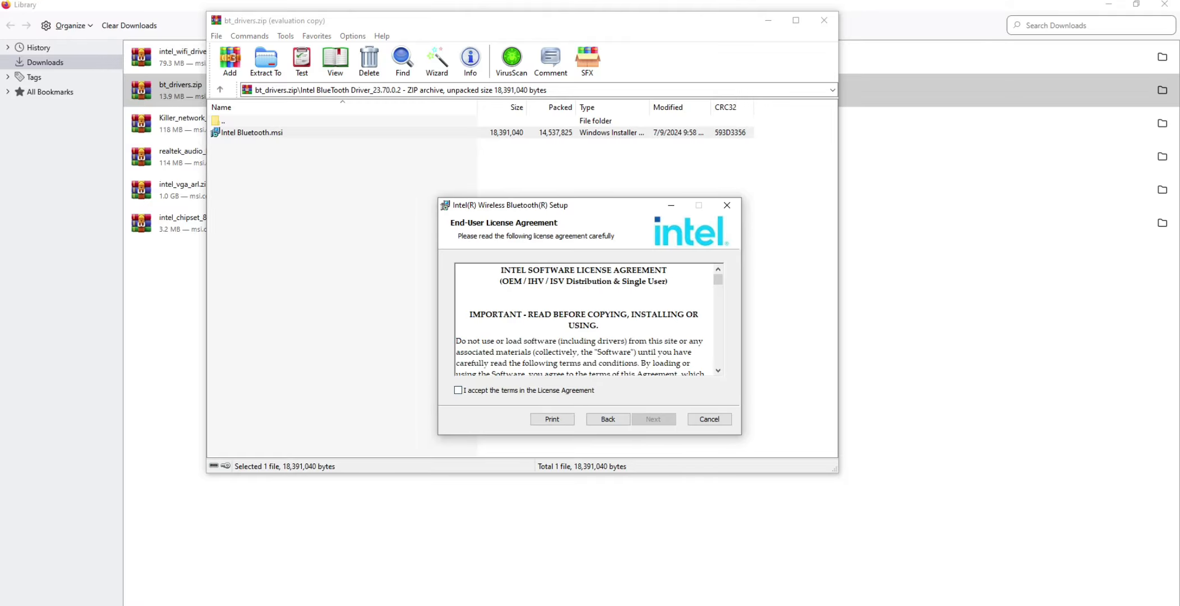
click(458, 391)
drag(589, 205, 434, 112)
click(499, 326)
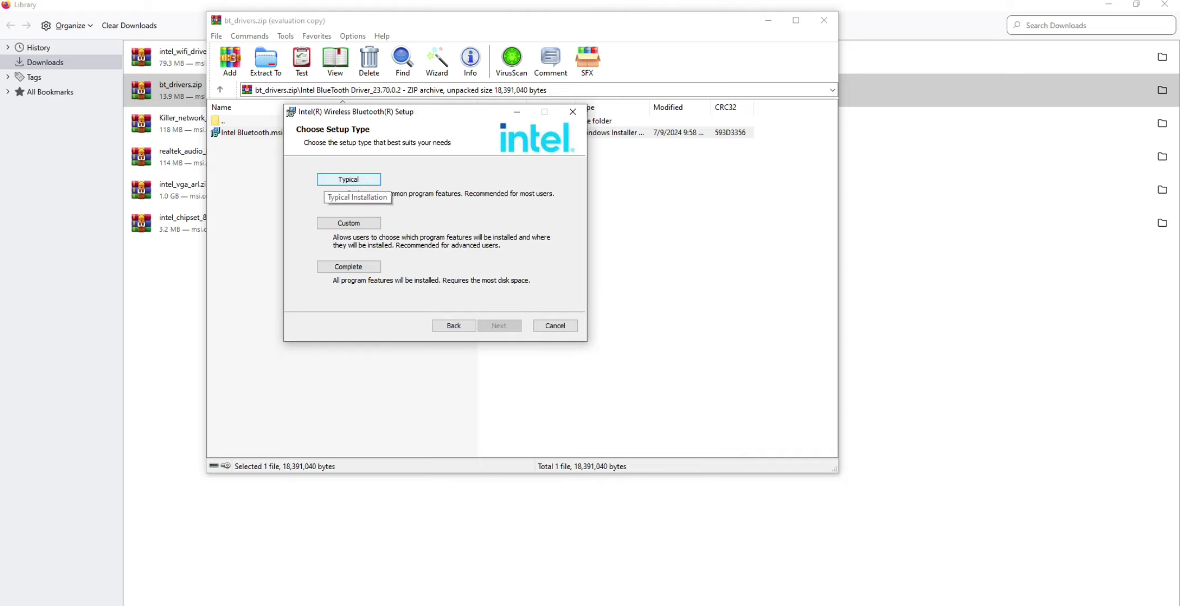
click(348, 179)
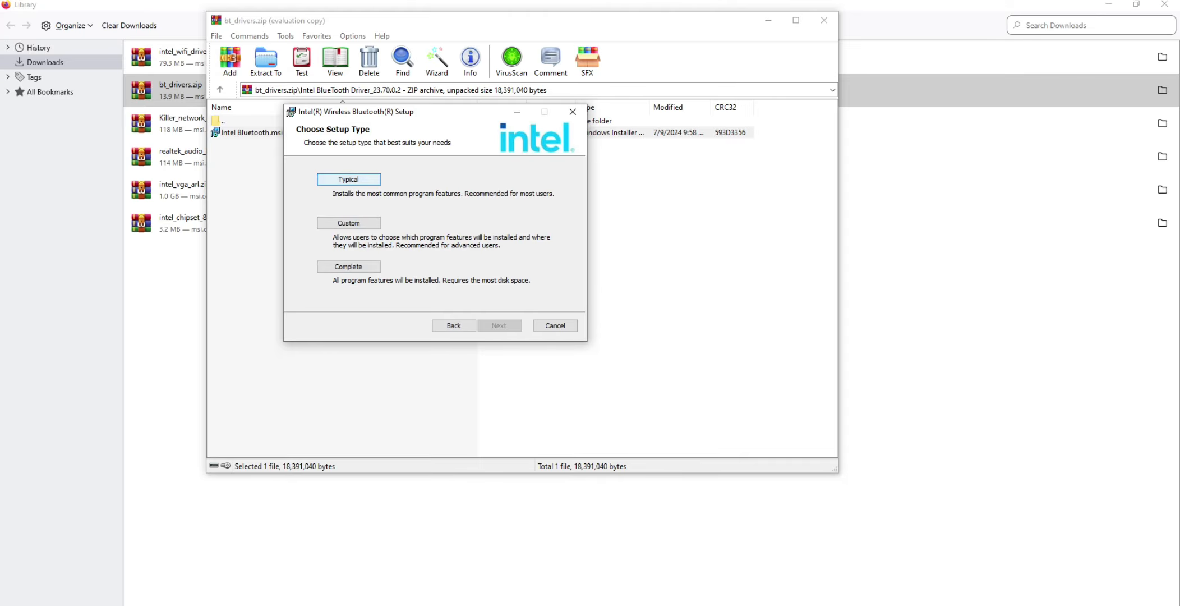
click(490, 326)
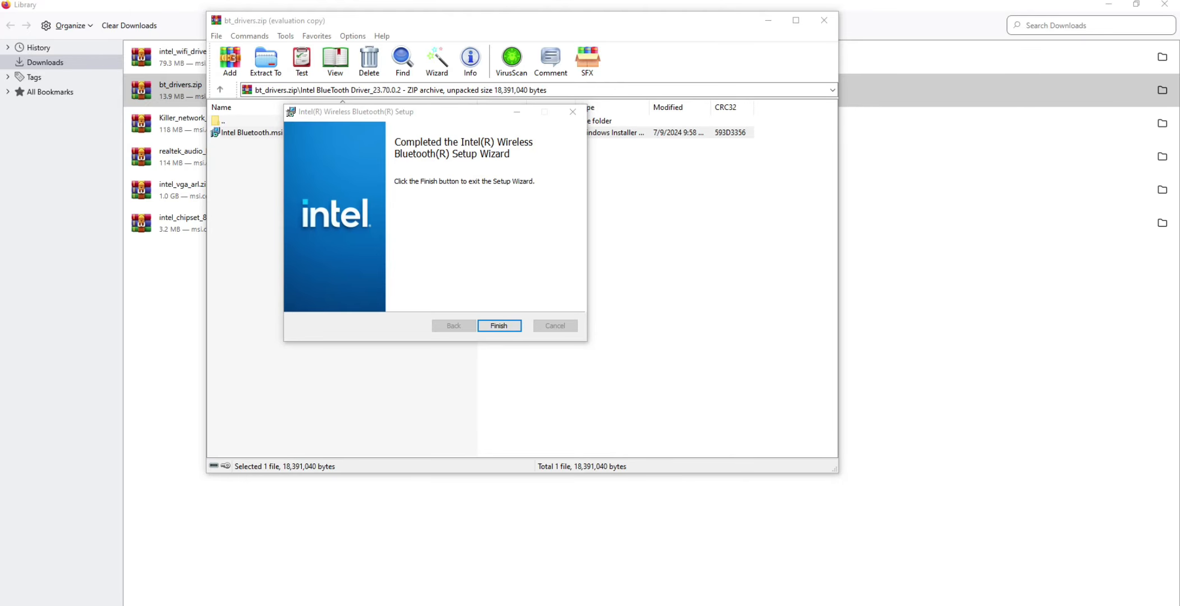
click(499, 326)
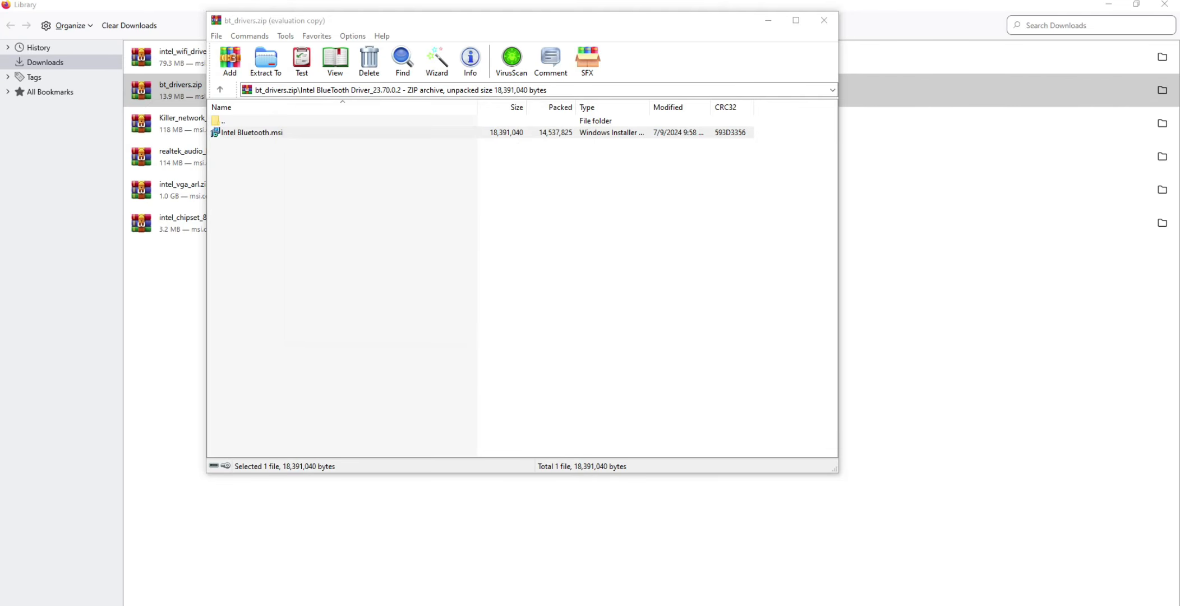
click(824, 20)
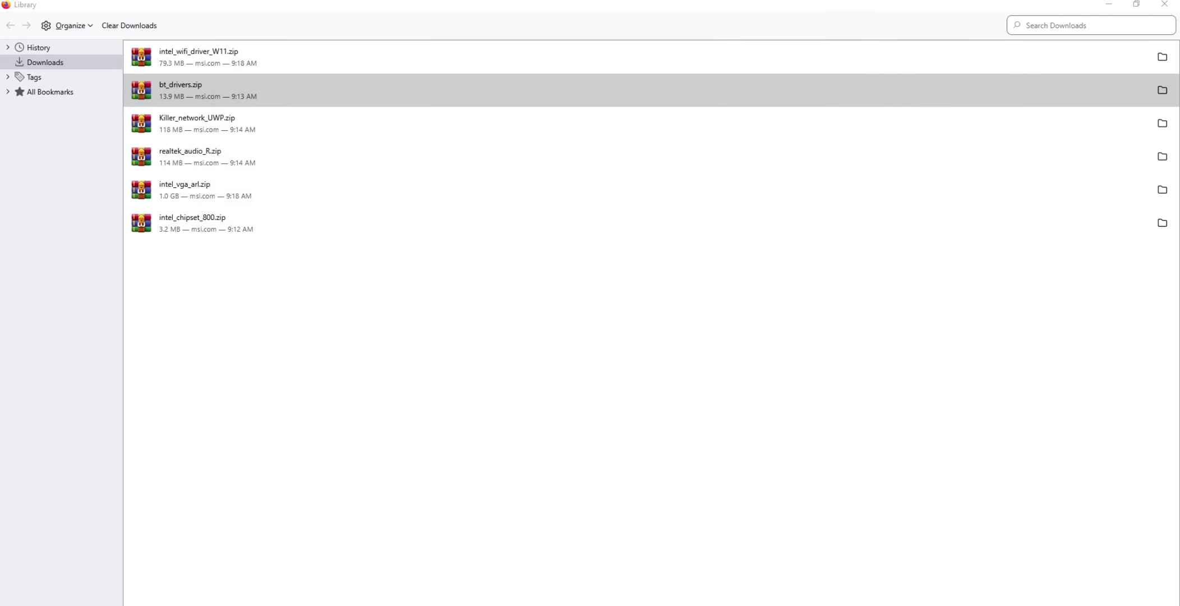
Step: Open the Killer_network_UWP_36.24.12134 folder inside Killer_network_UWP.zip and dismiss the WinRAR notice
click(198, 124)
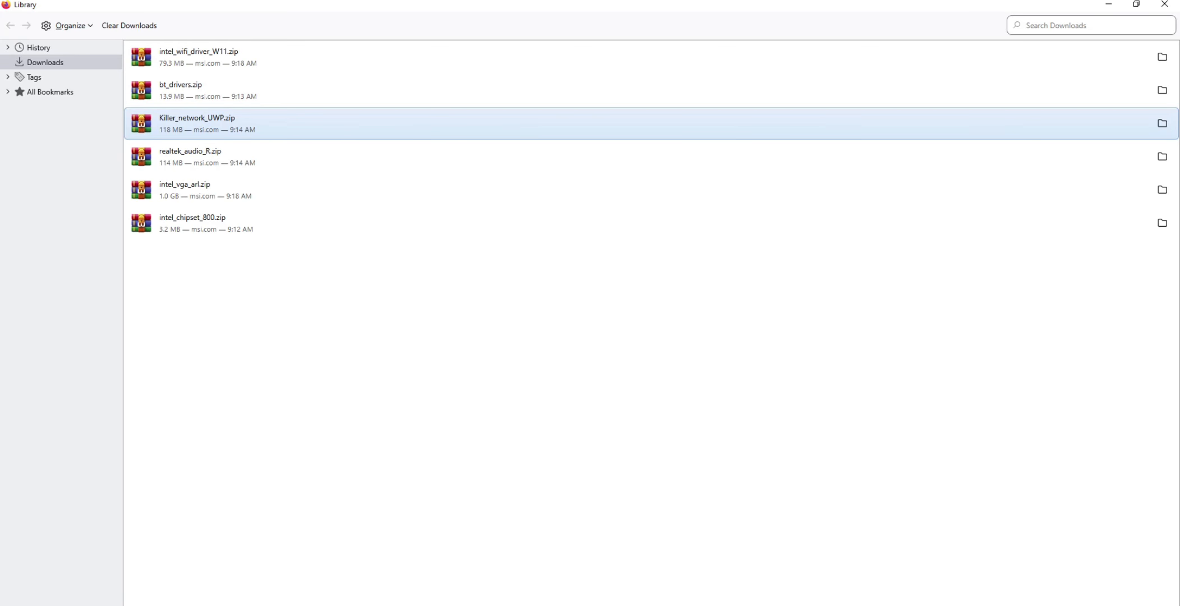
double_click(200, 127)
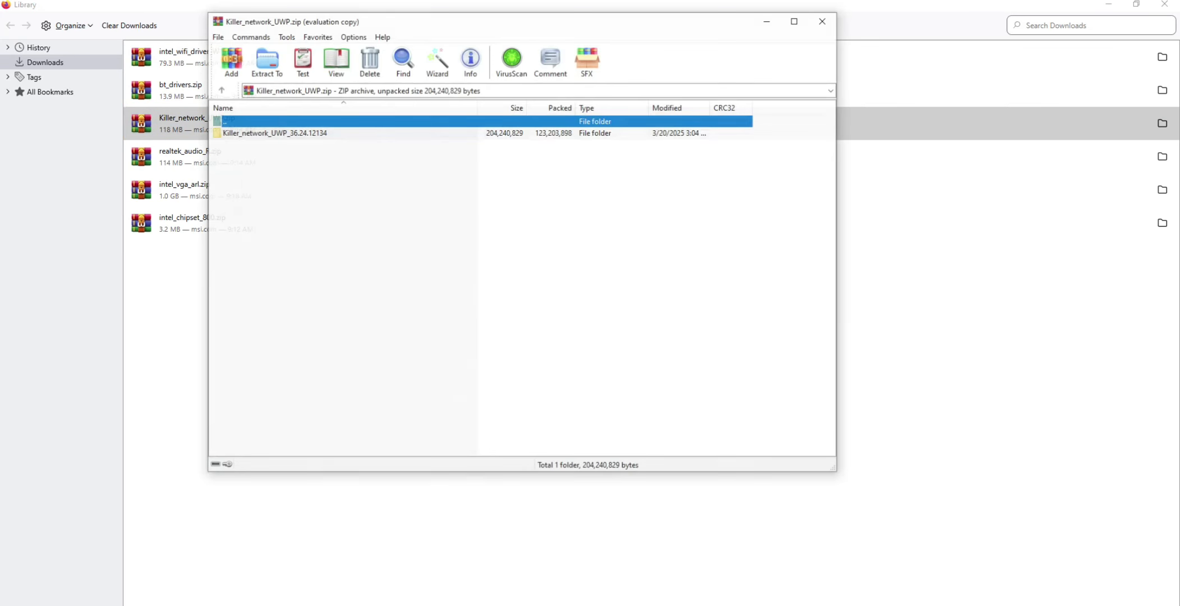
key(Return)
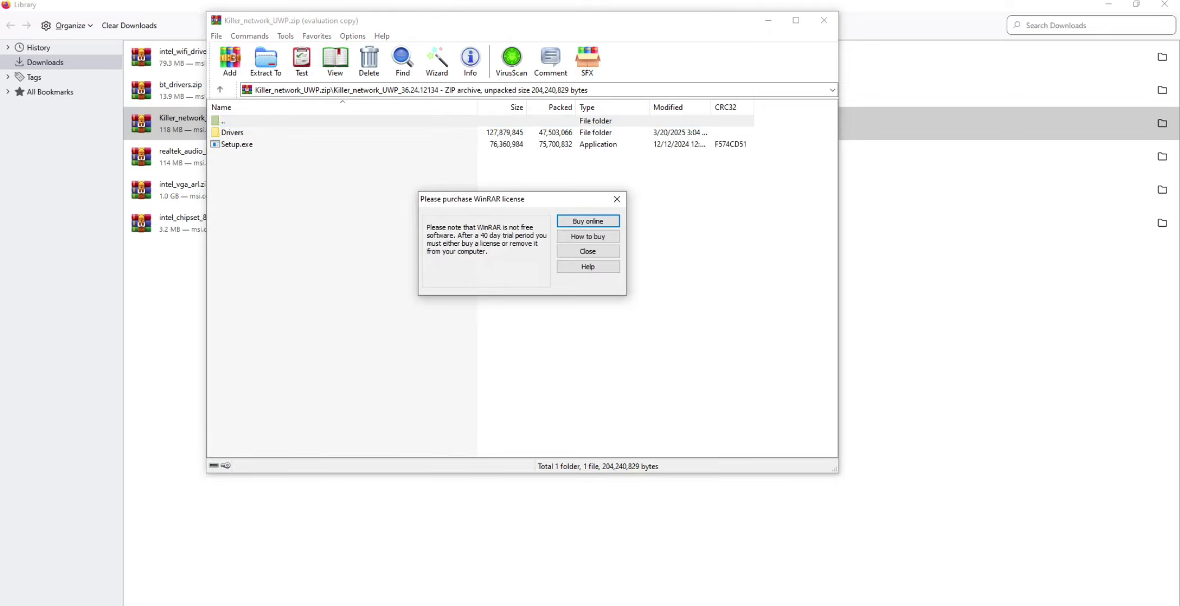
key(Escape)
Step: Examine the Drivers\Production\Windows10-x64 folder in the archive and return to the Killer_network_UWP_36.24.12134 folder
key(Down)
key(Return)
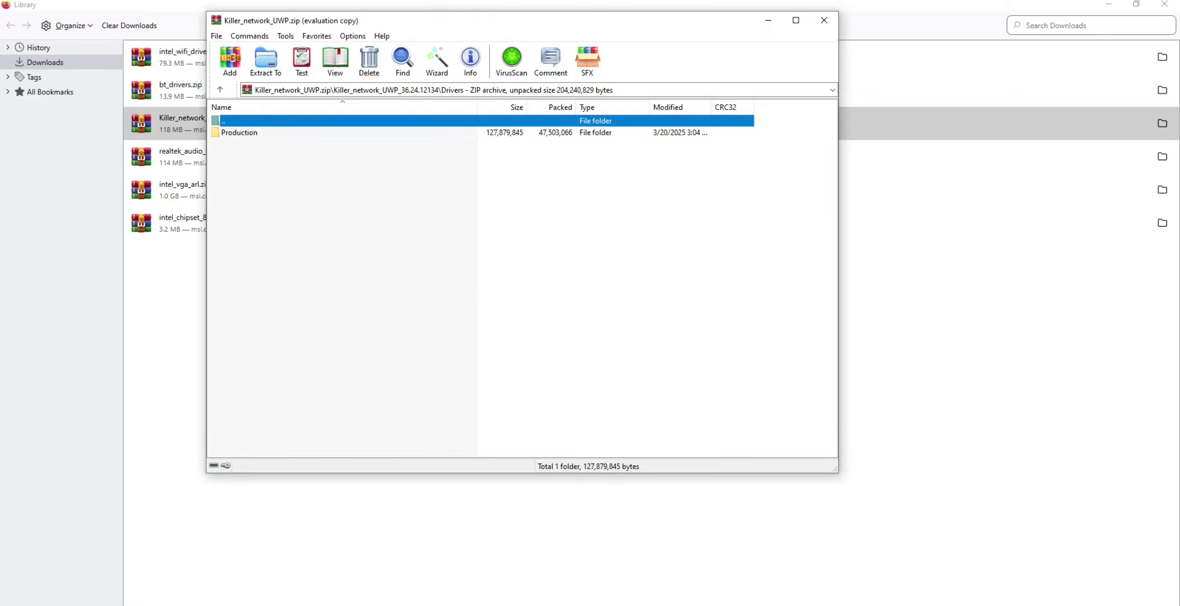
key(Down)
key(Return)
key(Down)
key(Return)
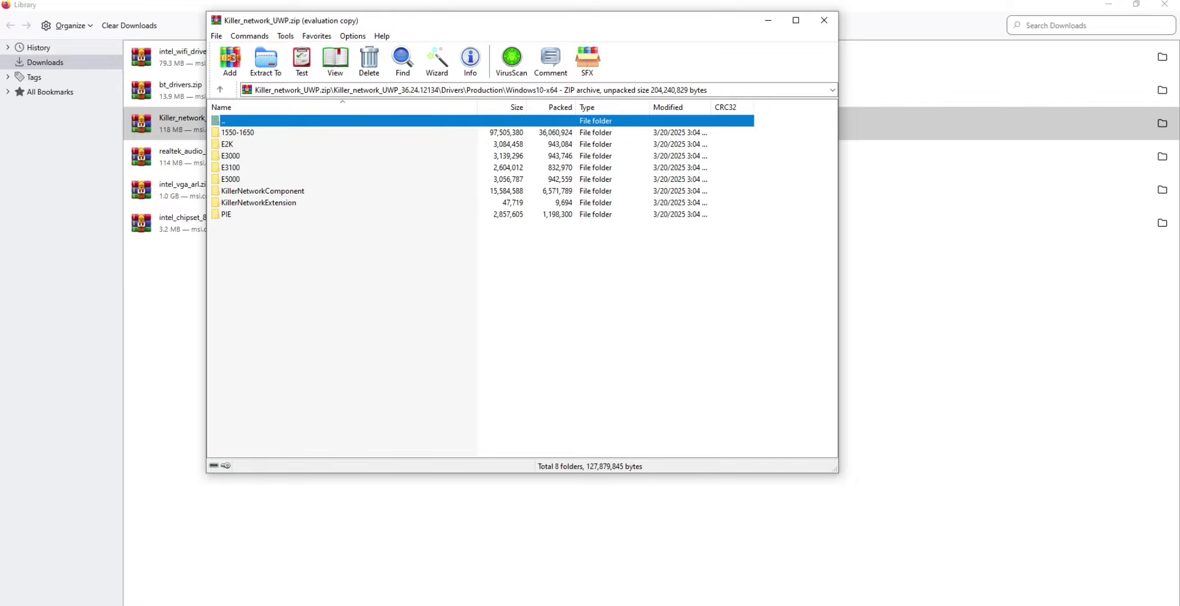
key(Return)
key(Up)
key(Return)
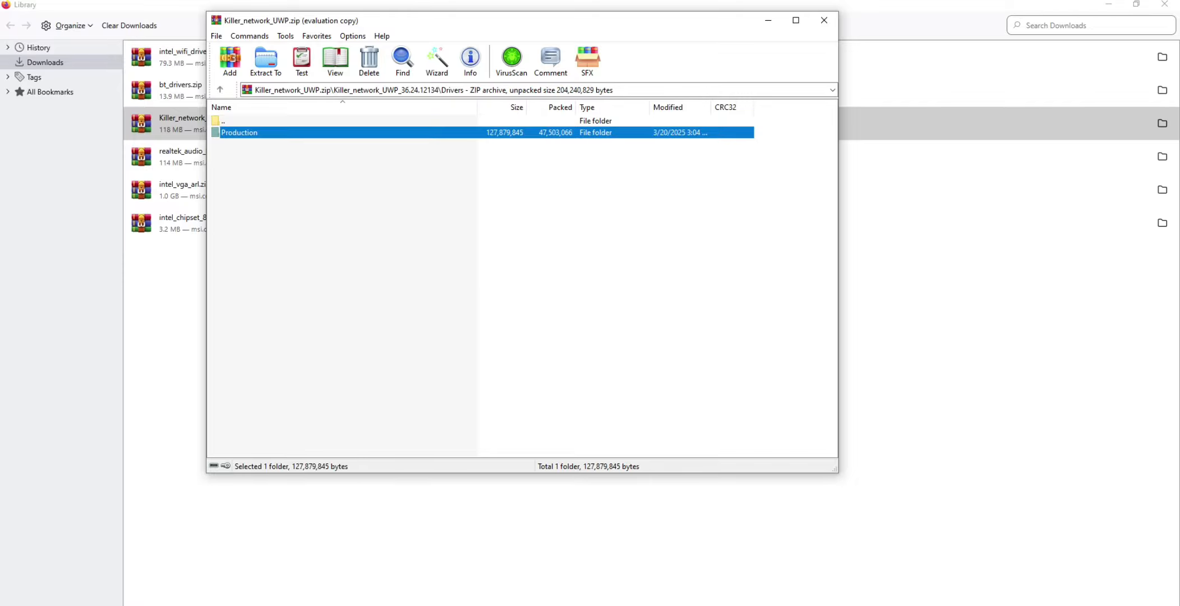
key(Up)
key(Return)
Step: Try to install the Killer Performance Driver Suite UWD with Setup.exe, exit its wizard and close the archive
key(Down)
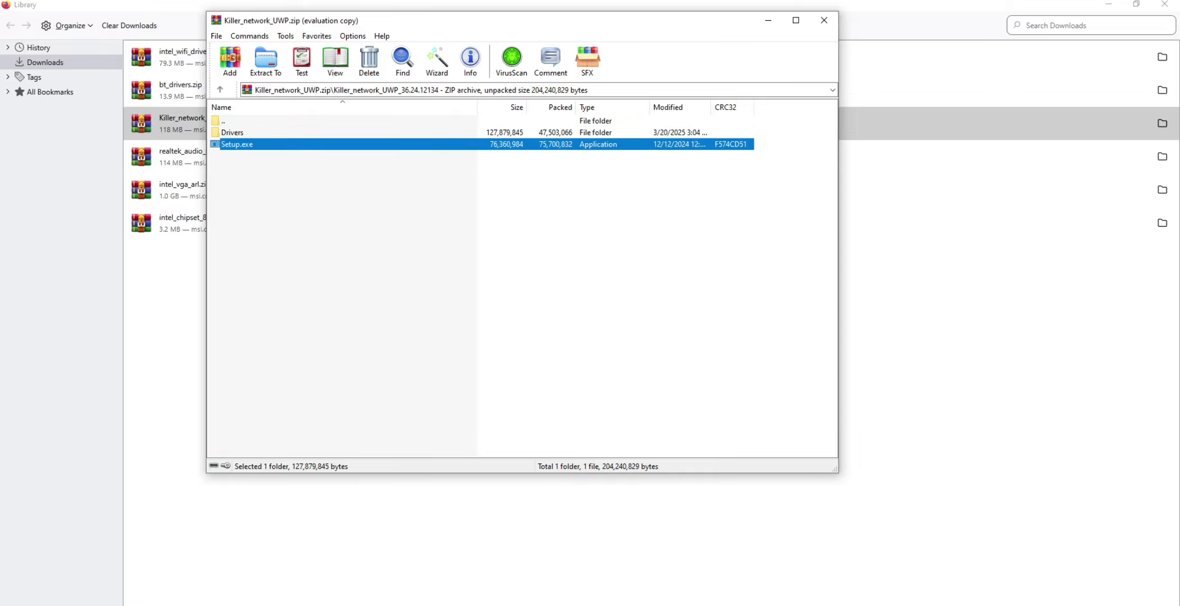
key(Return)
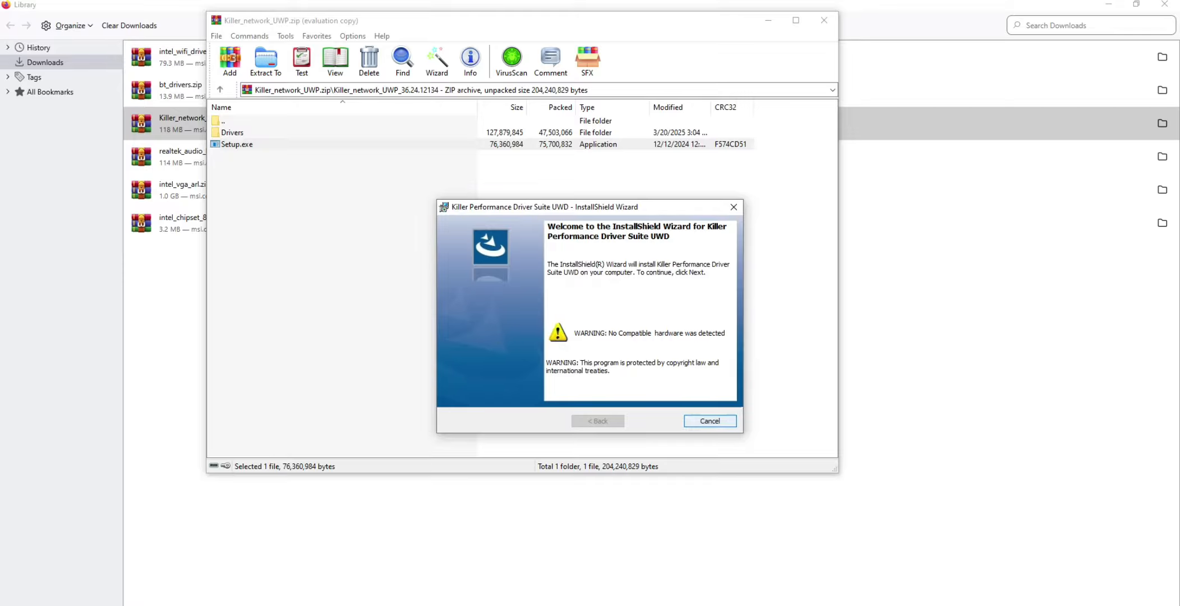
click(710, 420)
click(561, 342)
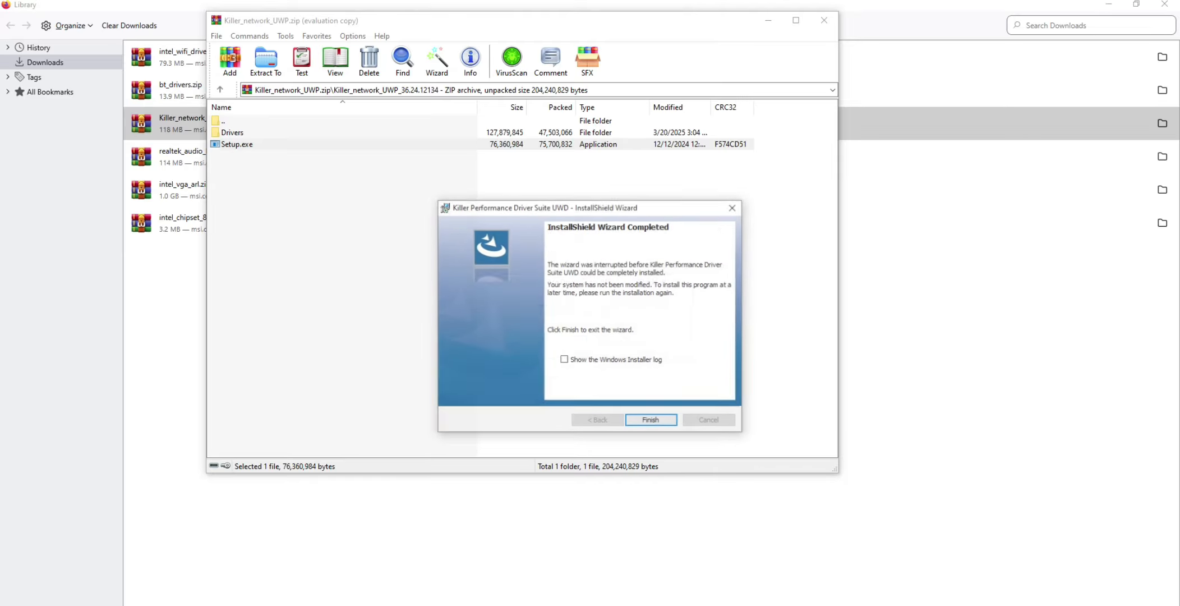
click(652, 421)
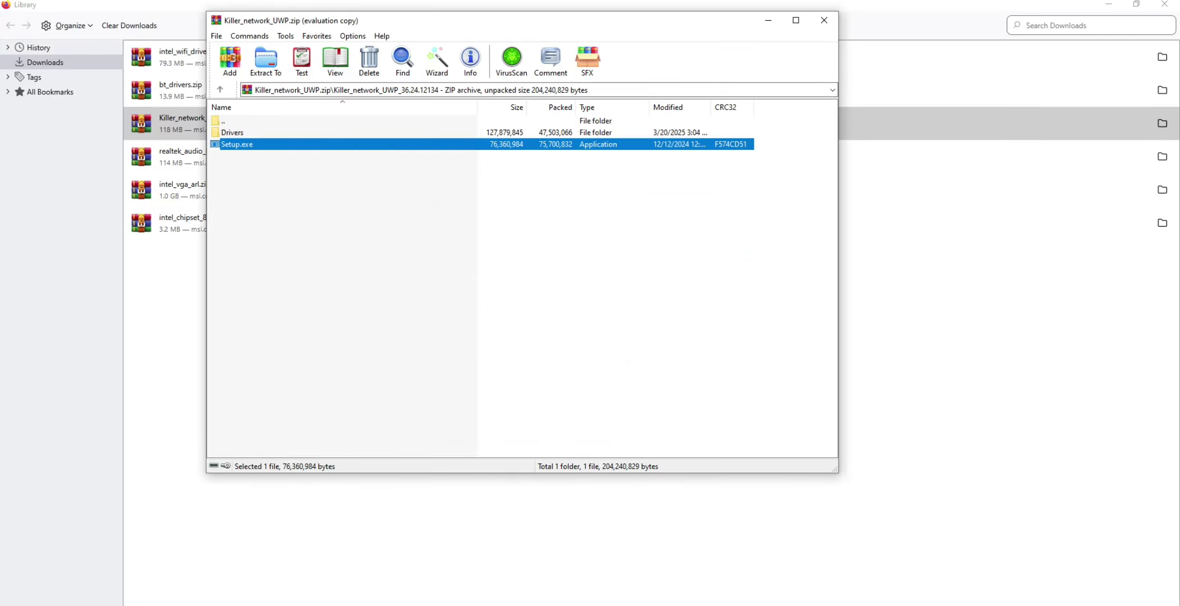
click(824, 20)
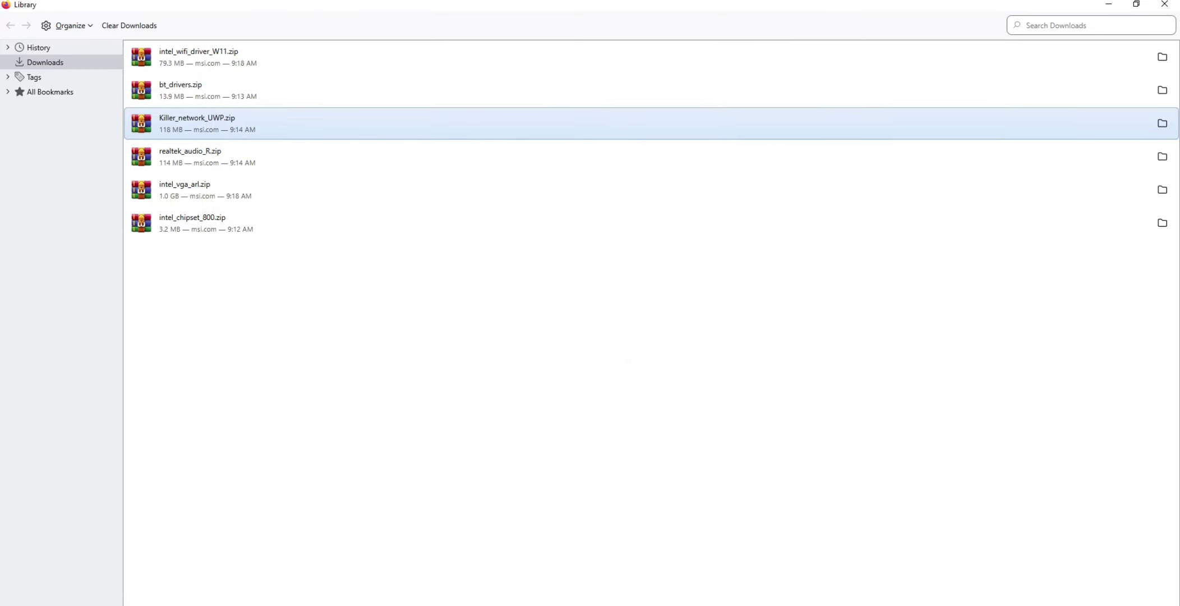
Step: Open realtek_audio_R.zip, dismiss the WinRAR notice, and launch setup.exe from the Realtek HD Universal Driver folder
click(191, 156)
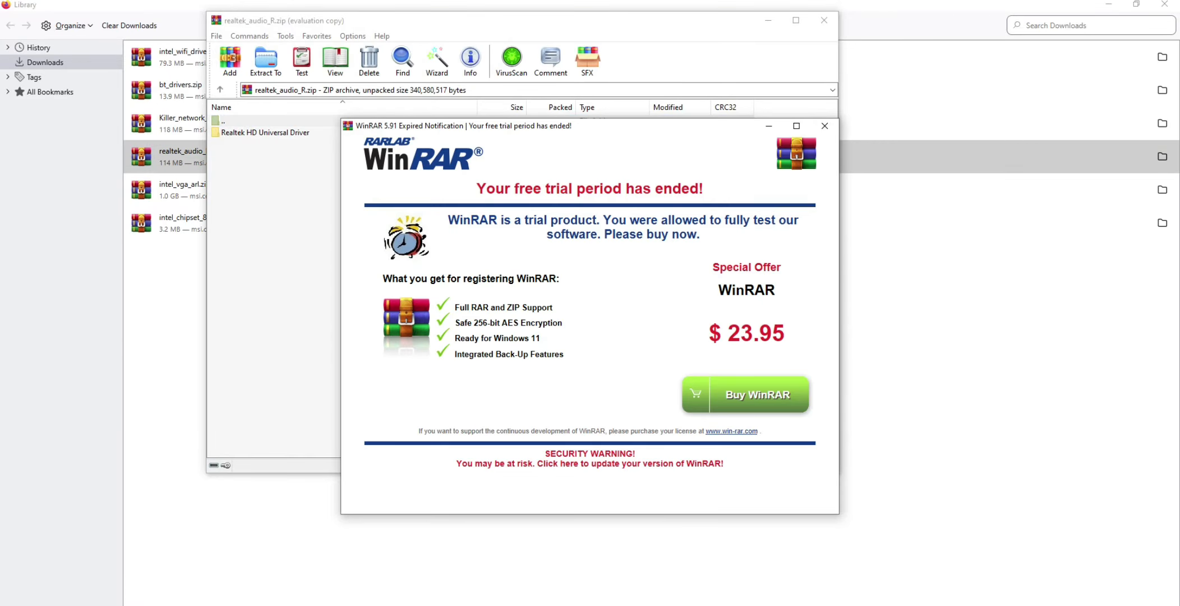
click(825, 126)
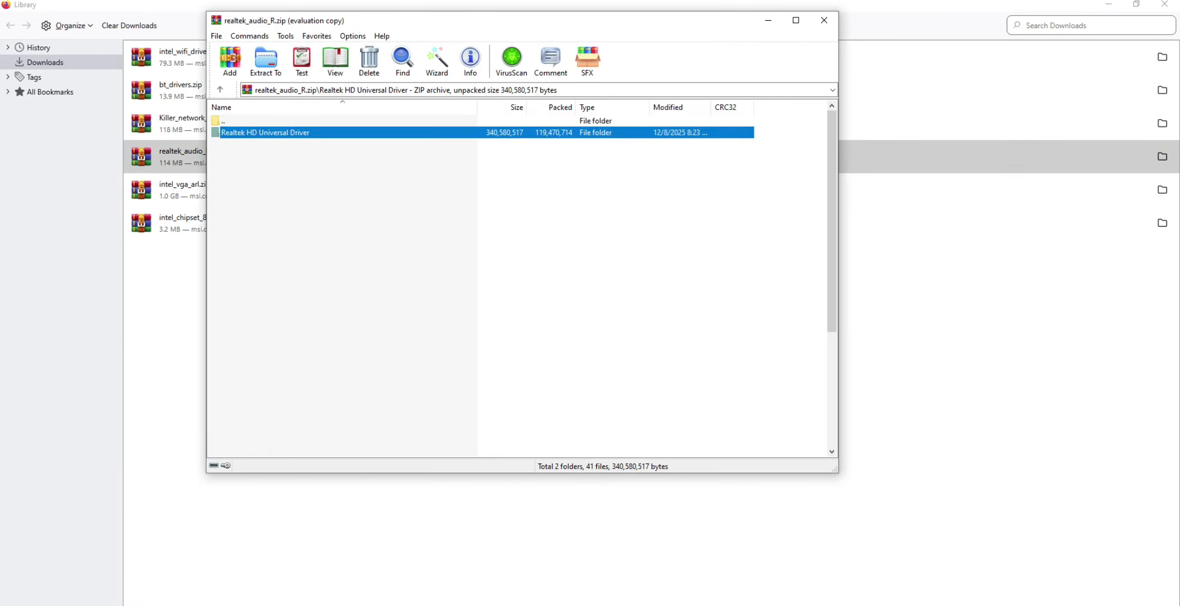
key(Return)
scroll(522, 283, down, 5)
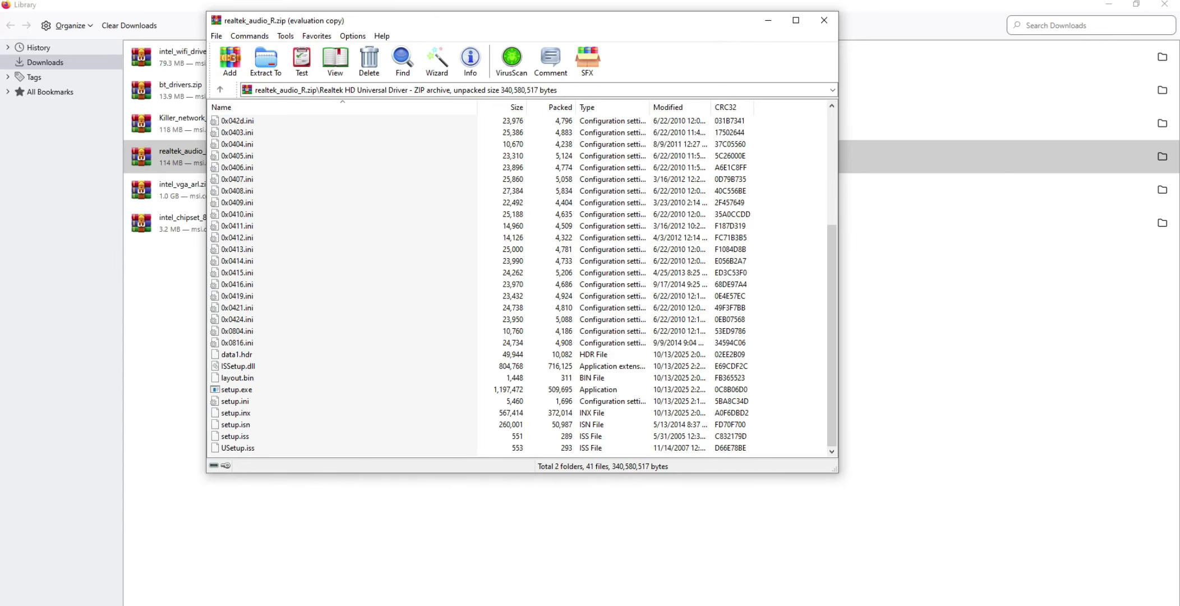
click(236, 389)
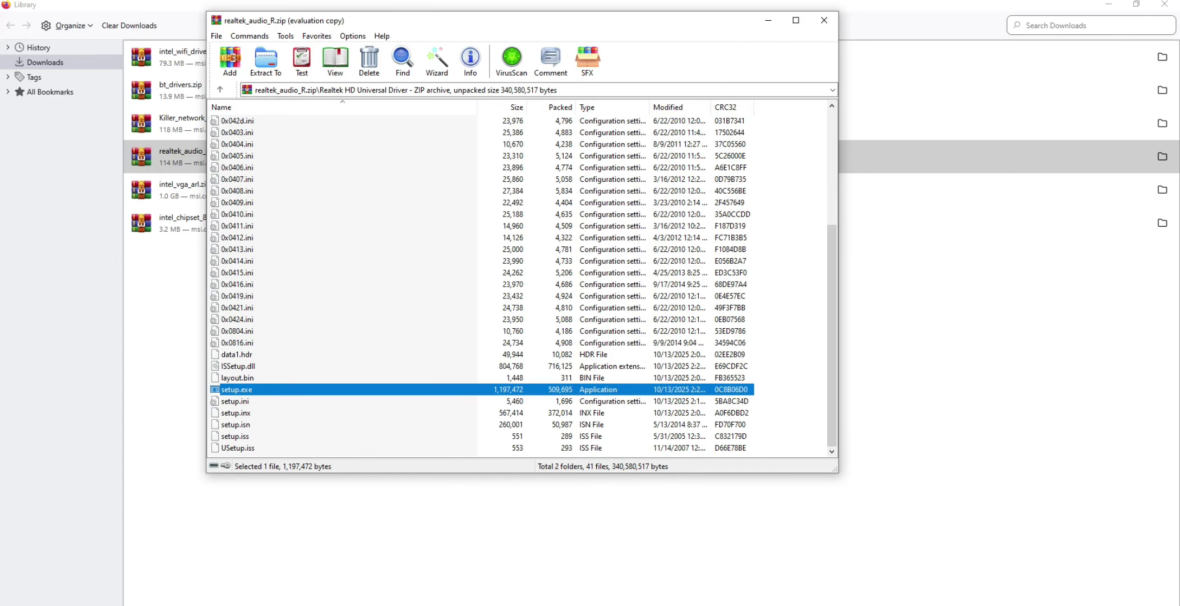
key(Return)
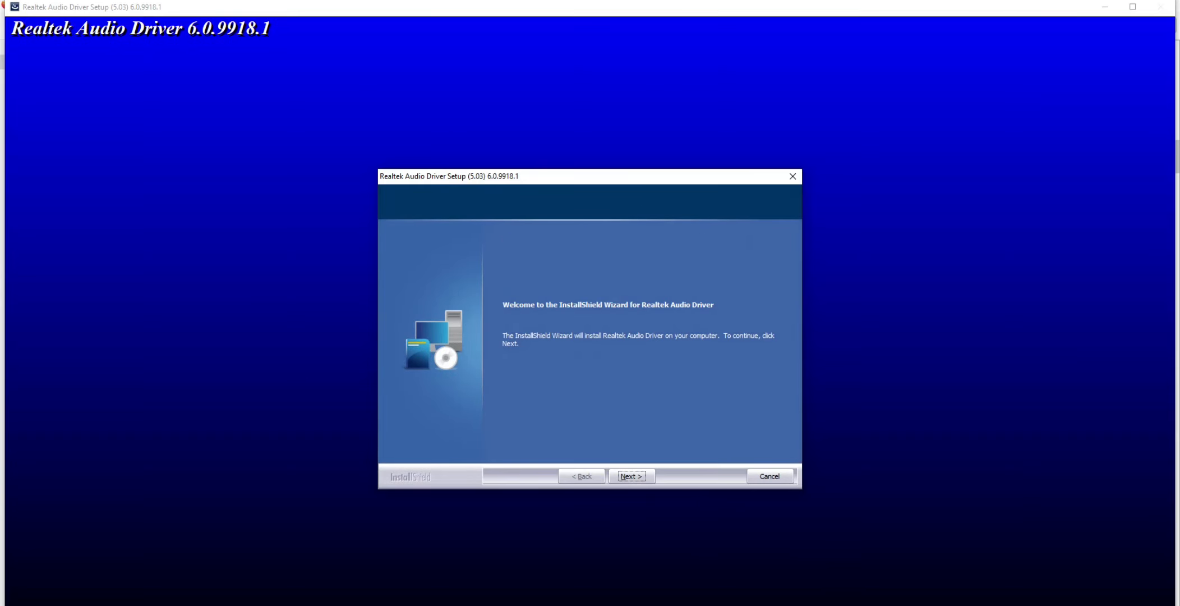
Step: Uninstall the current Realtek audio driver with the setup wizard and finish without restarting the computer
key(Return)
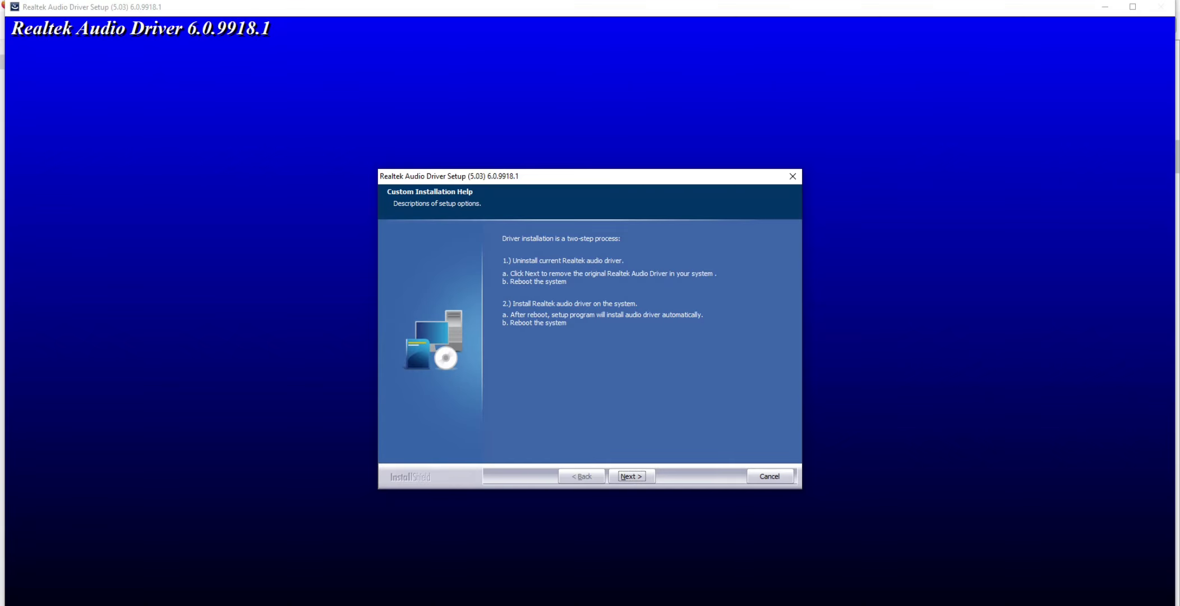
key(Return)
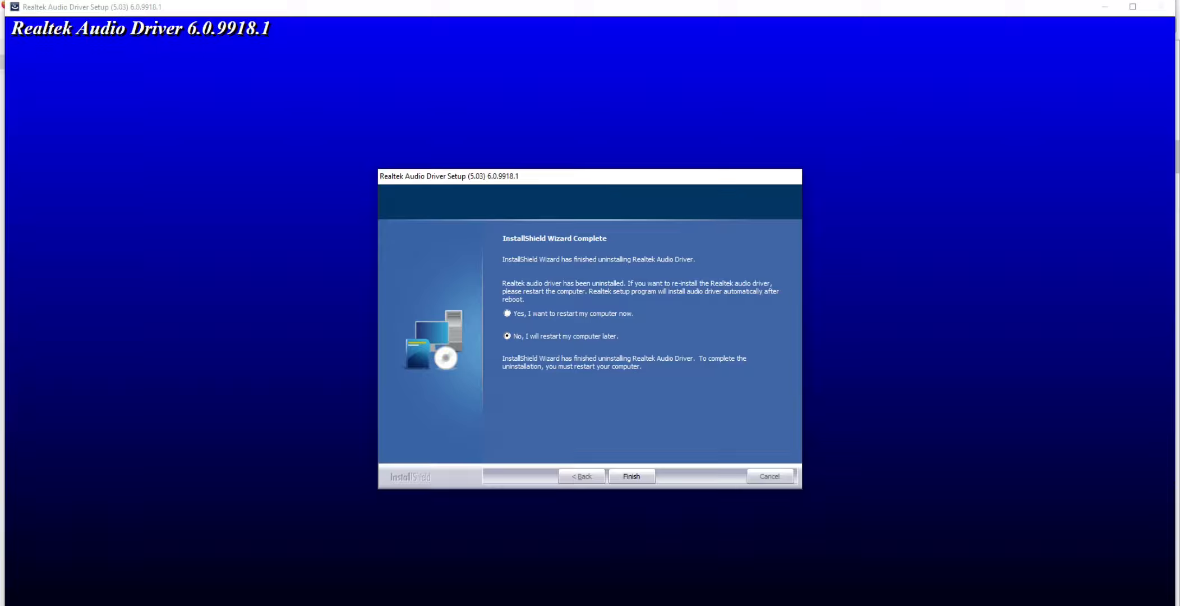
key(Return)
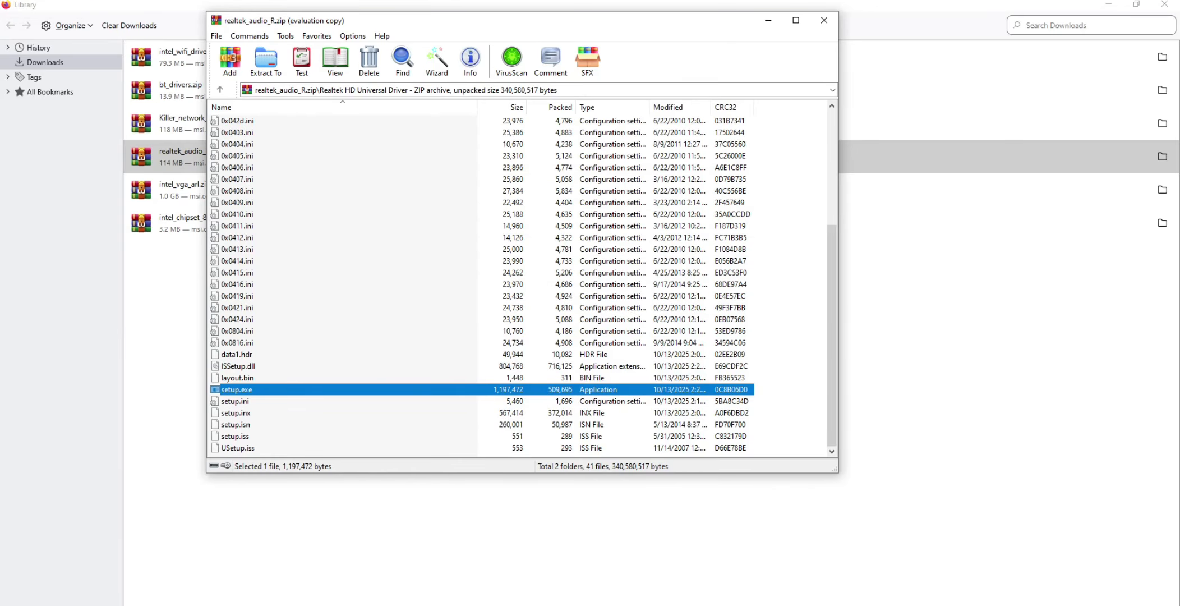
Step: Close the Realtek audio archive and open the Intel VGA Driver_32.0.101.6629 folder in intel_vga_arl.zip, dismissing the WinRAR notice
click(824, 20)
click(205, 189)
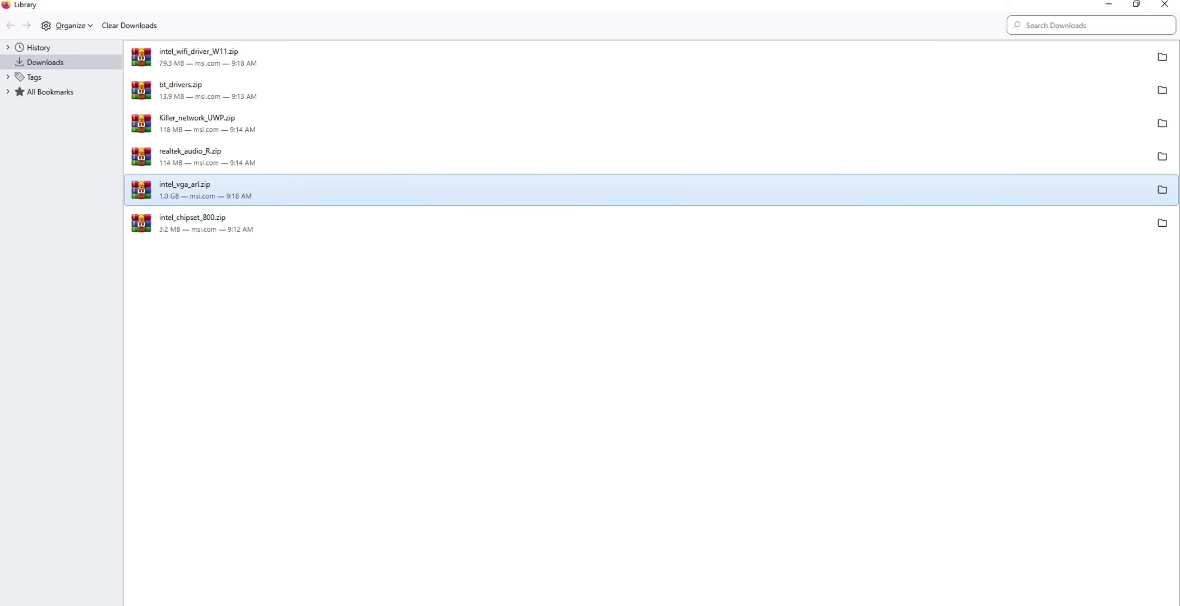
key(Return)
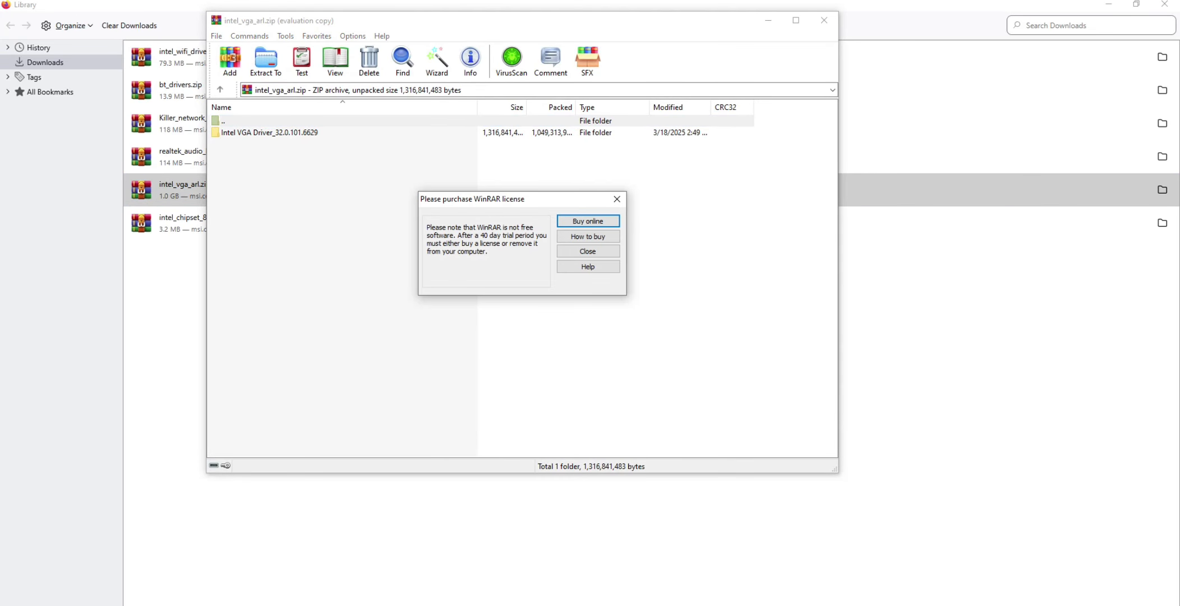
click(617, 199)
double_click(269, 132)
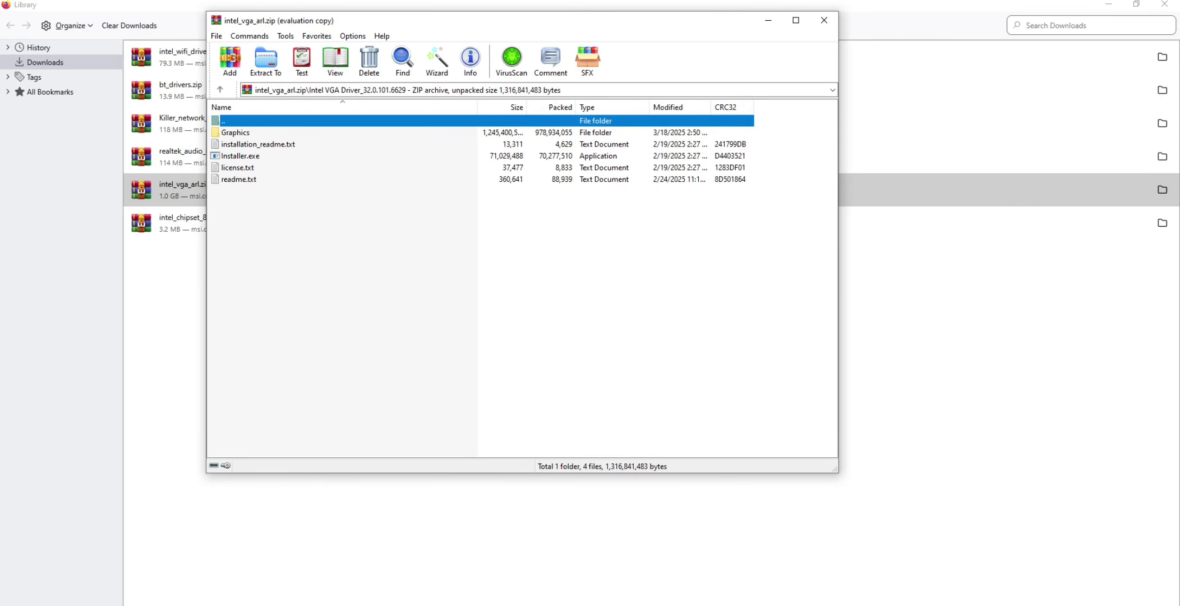
Step: Examine the contents of the Graphics folder in the archive and return to the Intel VGA Driver_32.0.101.6629 folder
double_click(269, 133)
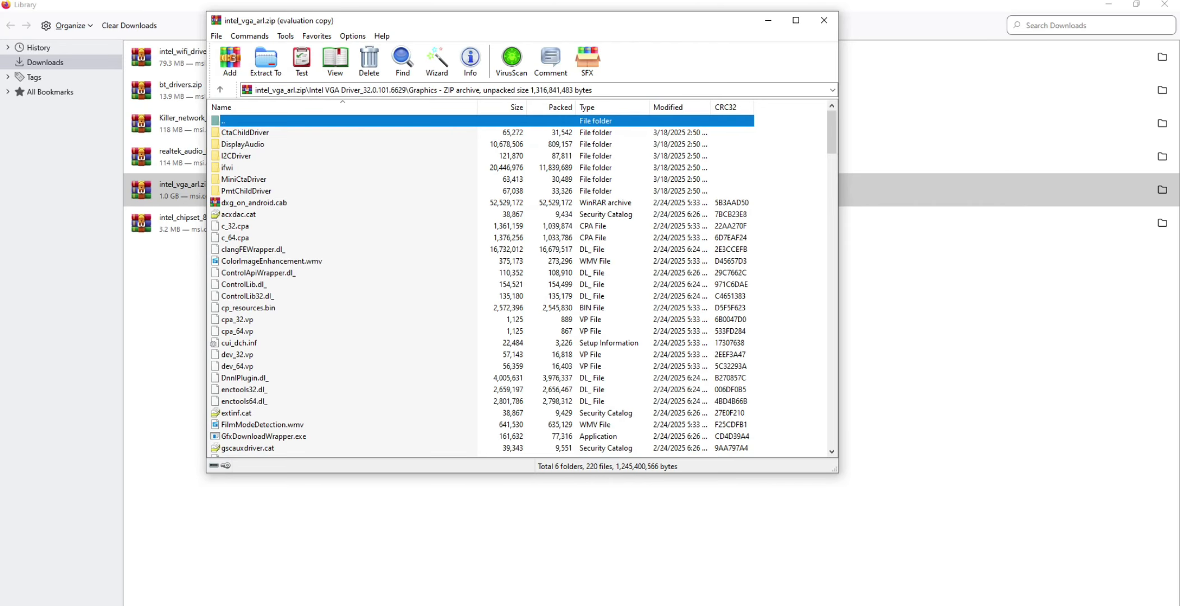
scroll(523, 281, down, 20)
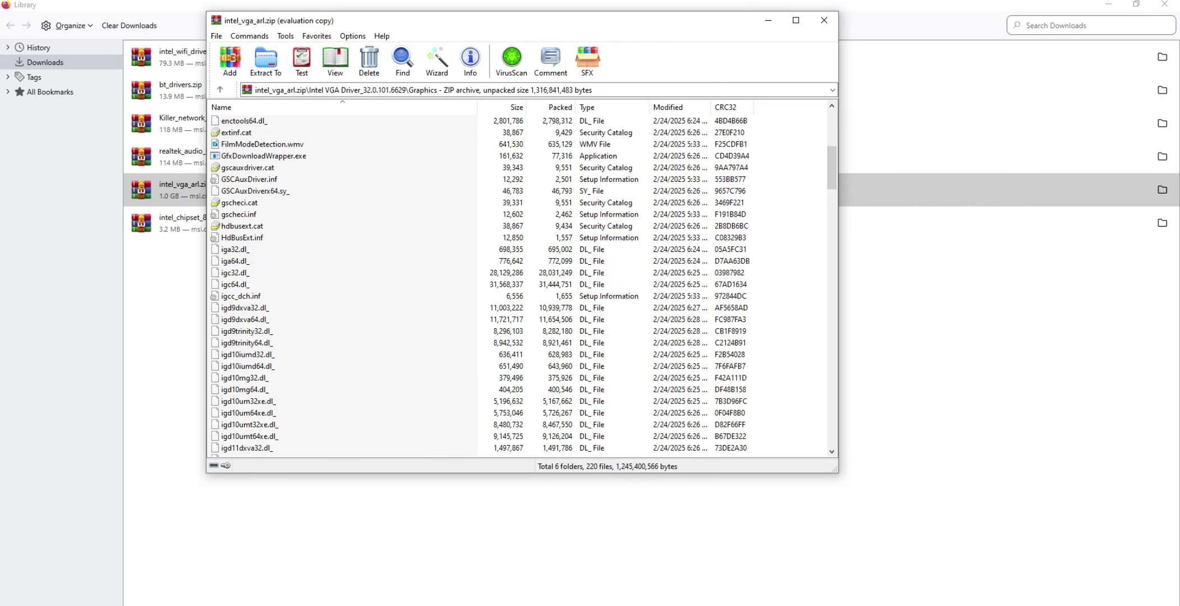
scroll(523, 284, down, 20)
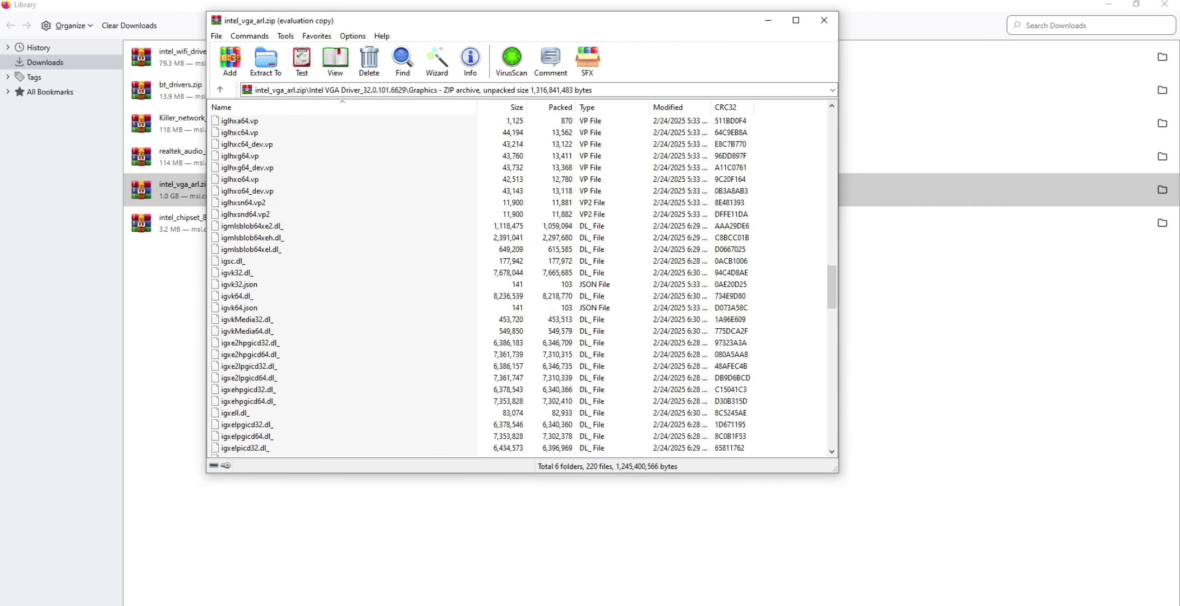
scroll(523, 284, down, 14)
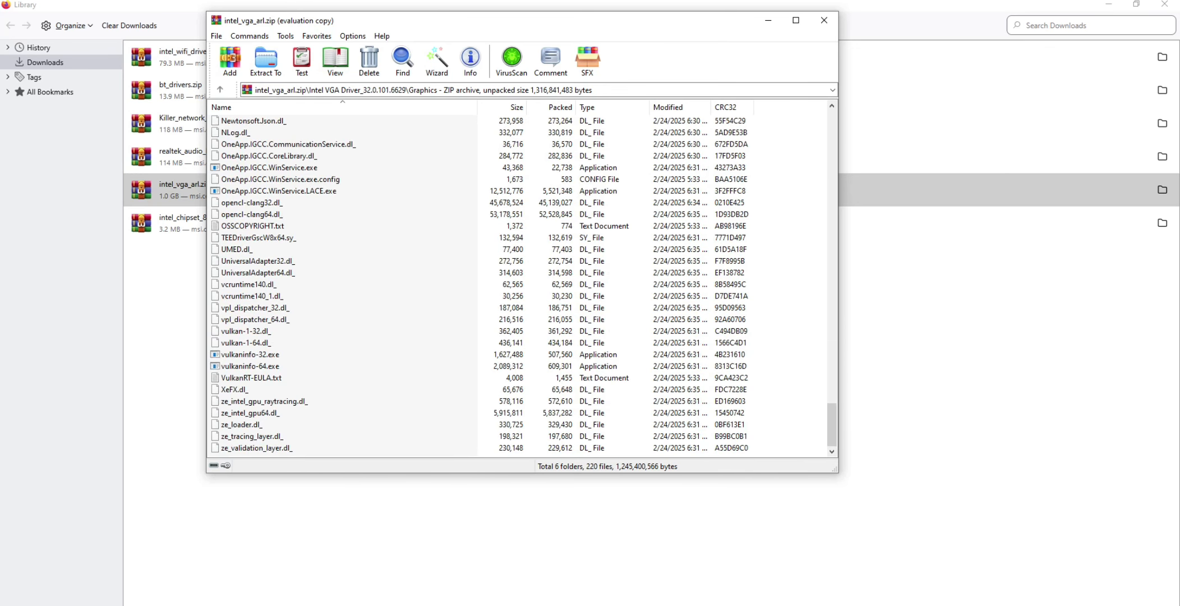
scroll(523, 286, up, 5)
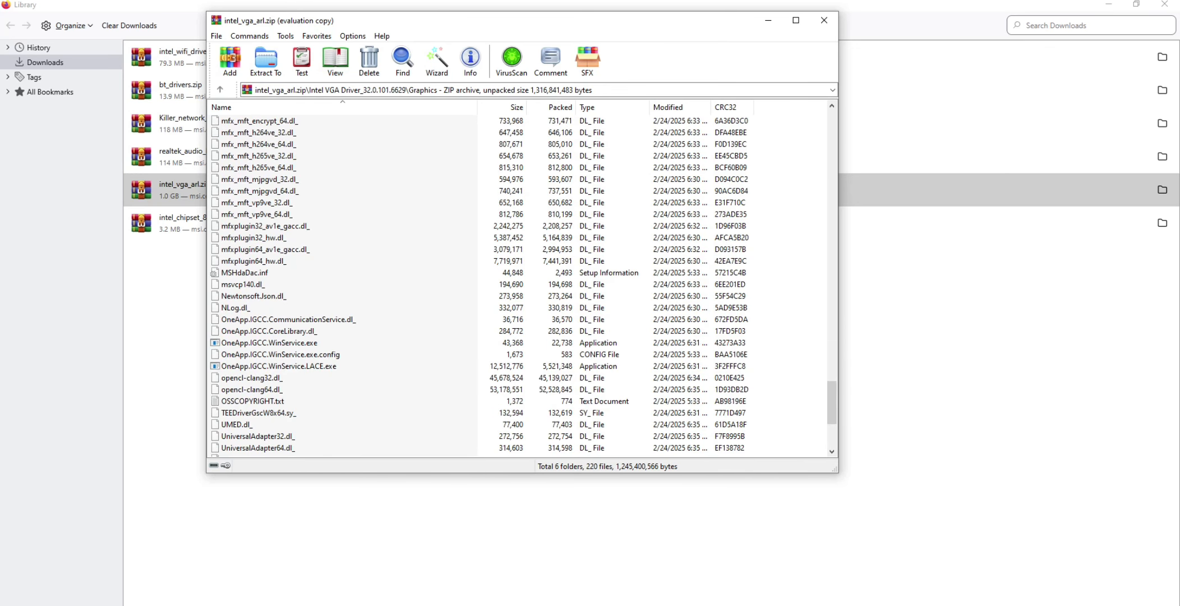
scroll(523, 284, up, 20)
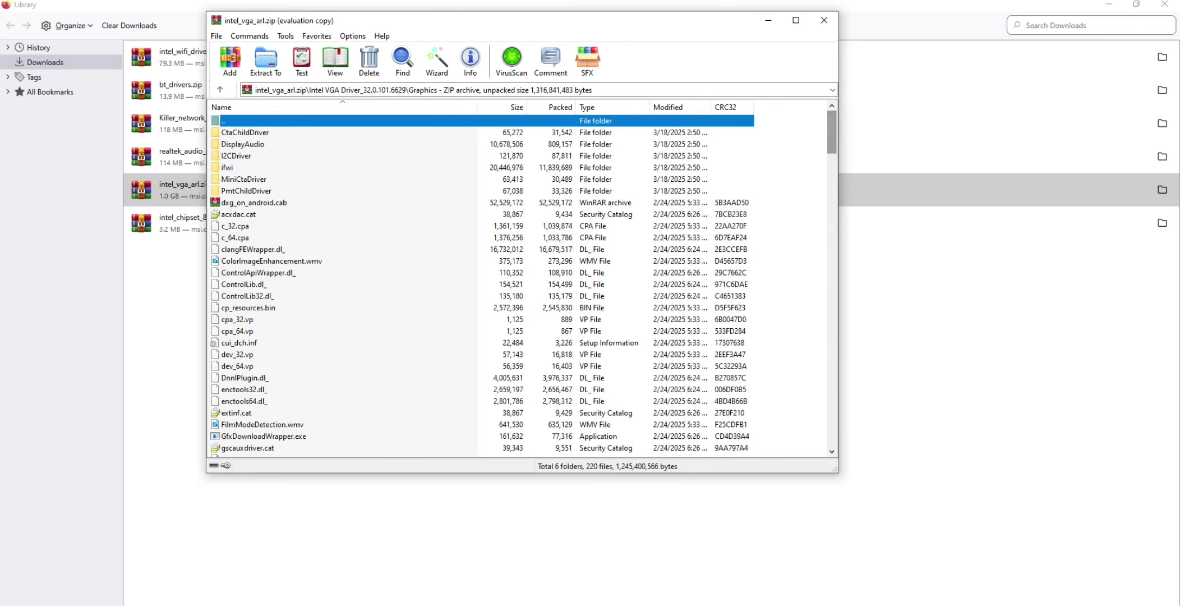
key(BackSpace)
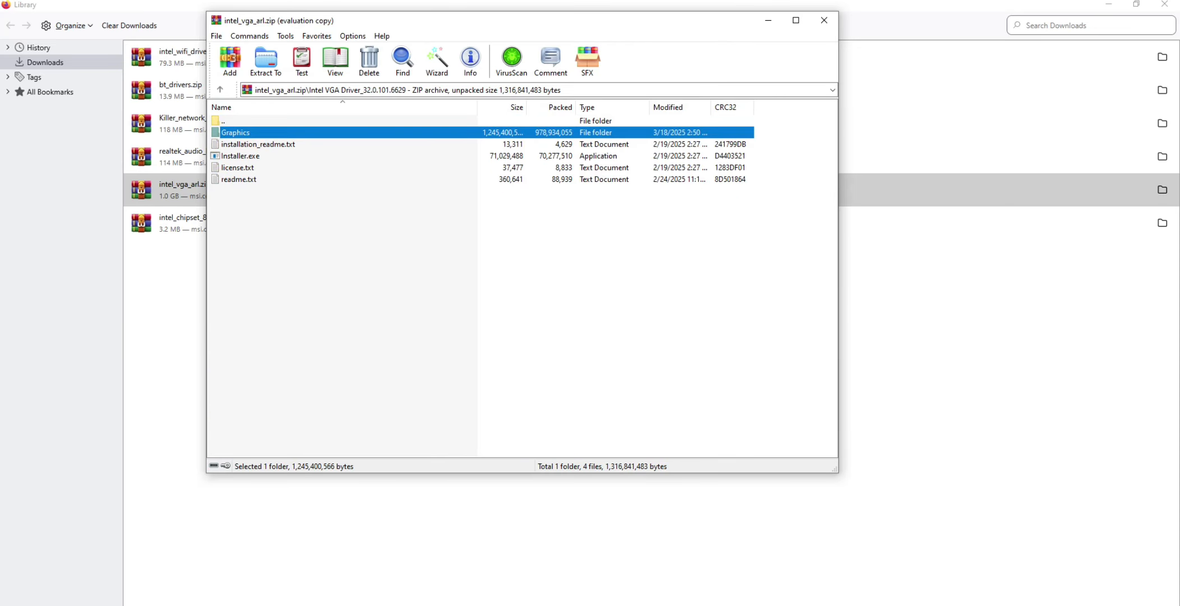
Step: Launch Installer.exe, begin the Intel graphics driver installation and close the intel_vga_arl.zip archive
double_click(240, 155)
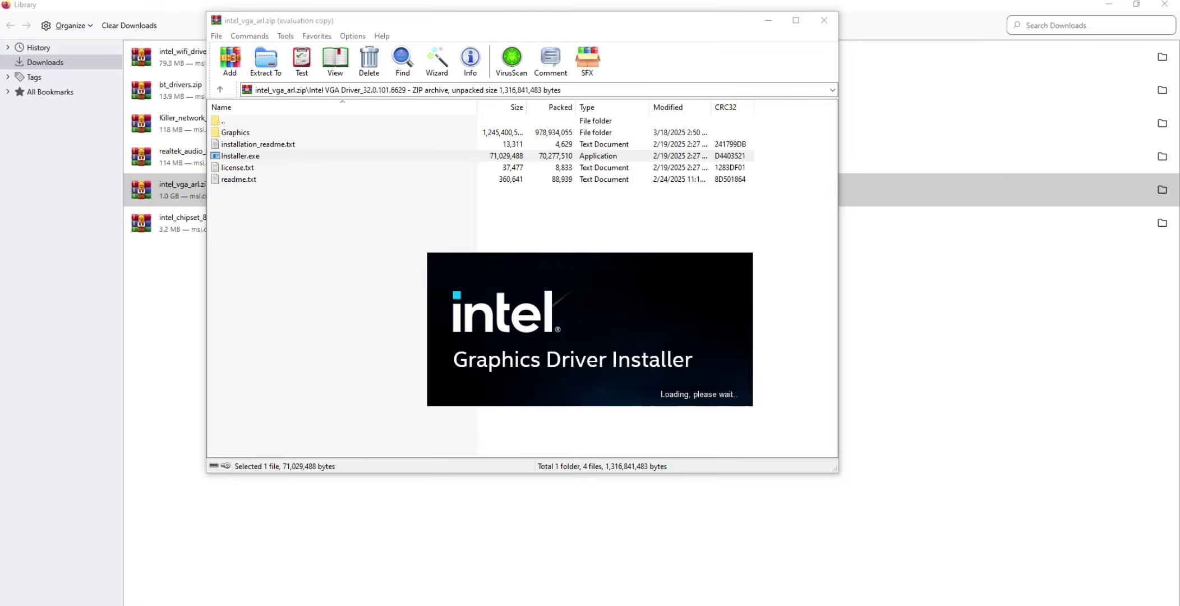
mouse_move(678, 605)
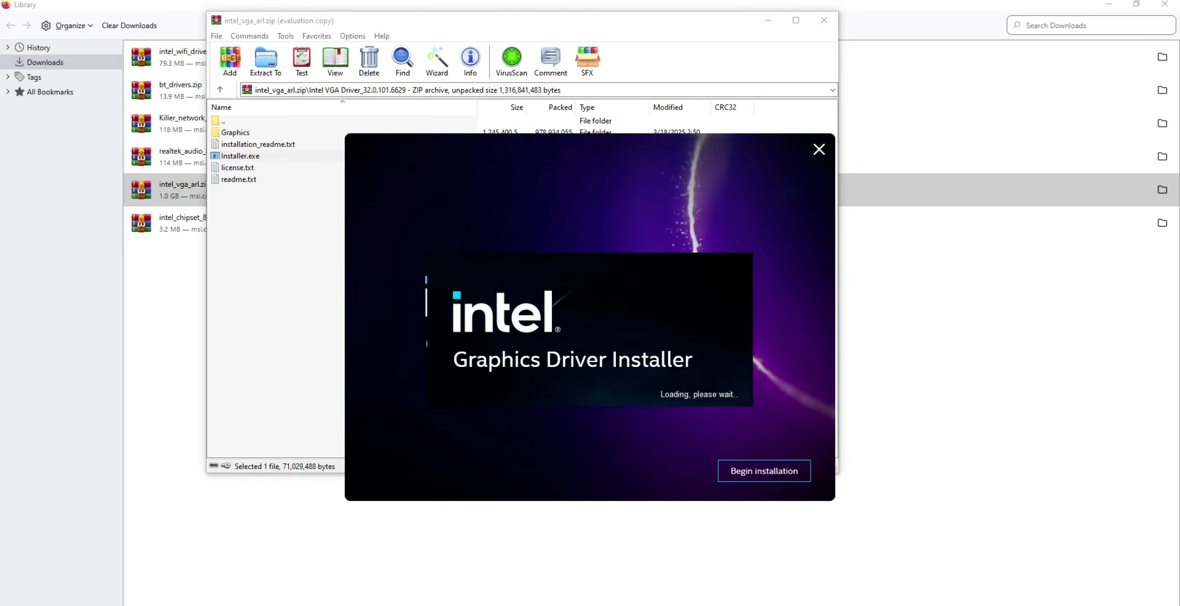
click(764, 471)
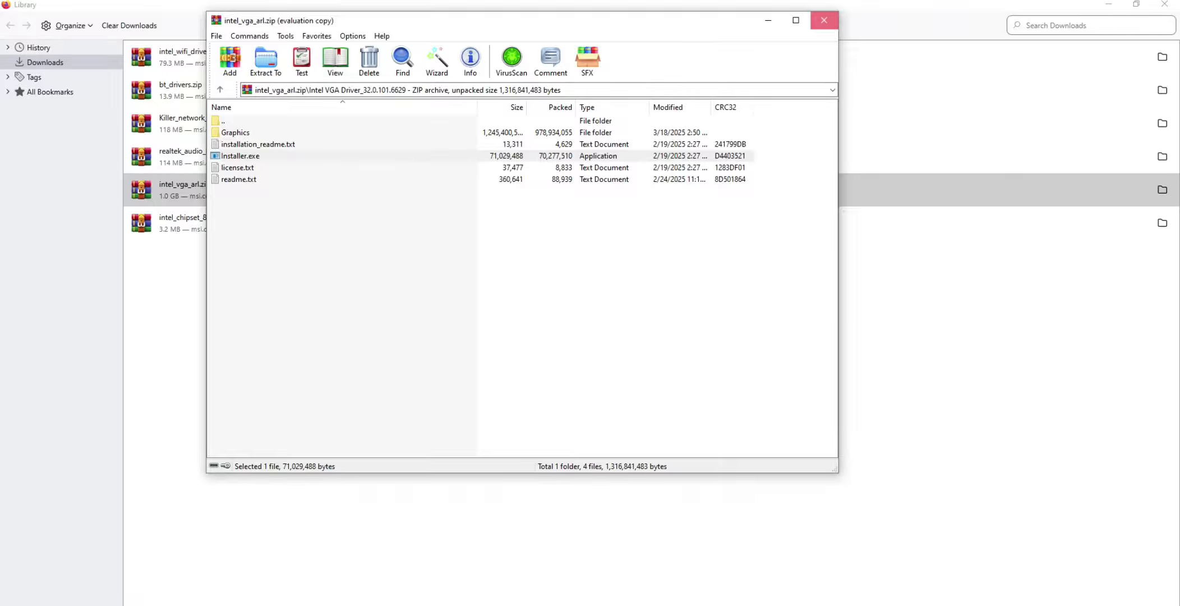
click(824, 20)
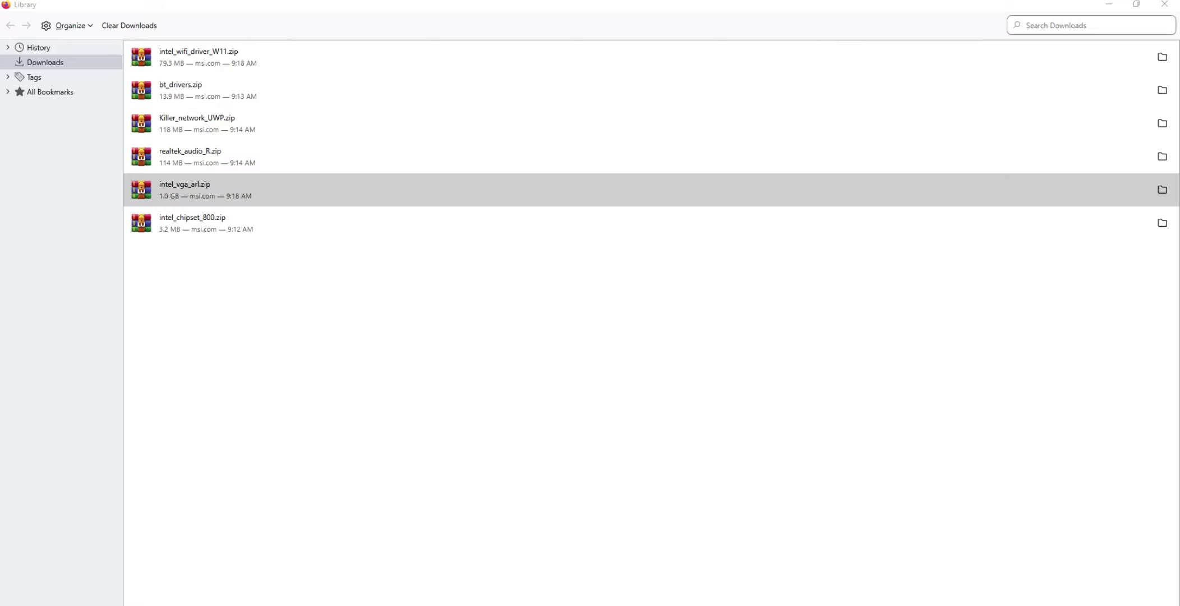
Step: Open intel_chipset_800.zip, dismiss the WinRAR notice, and launch SetupChipset.exe from the Intel Chipset Driver_10.1.20062.8627 folder
click(193, 222)
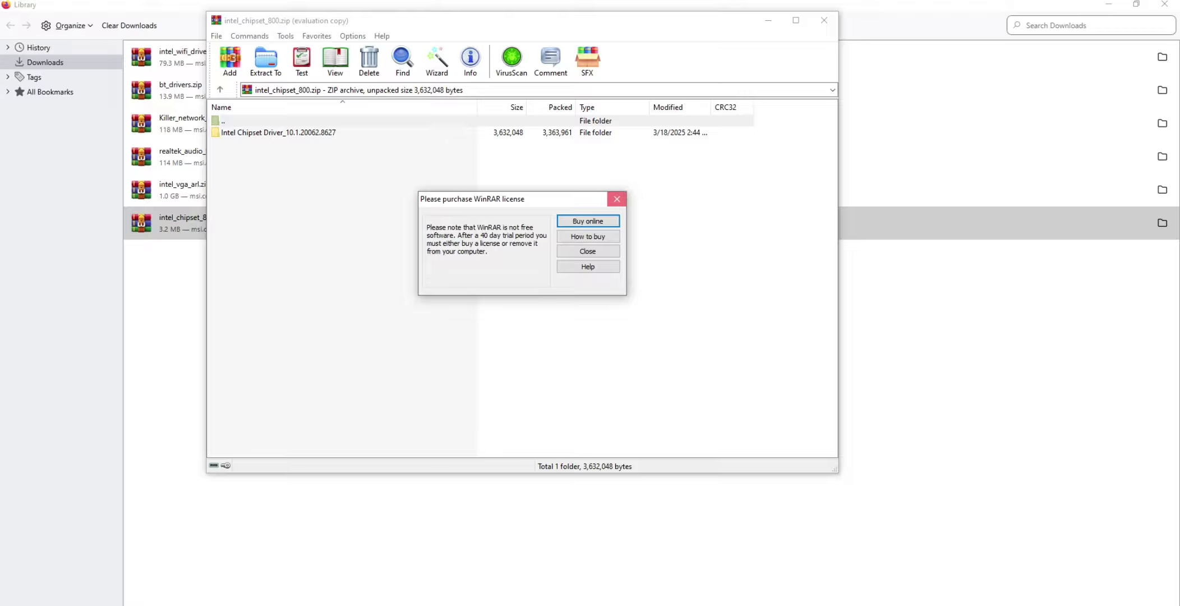
click(617, 200)
double_click(279, 133)
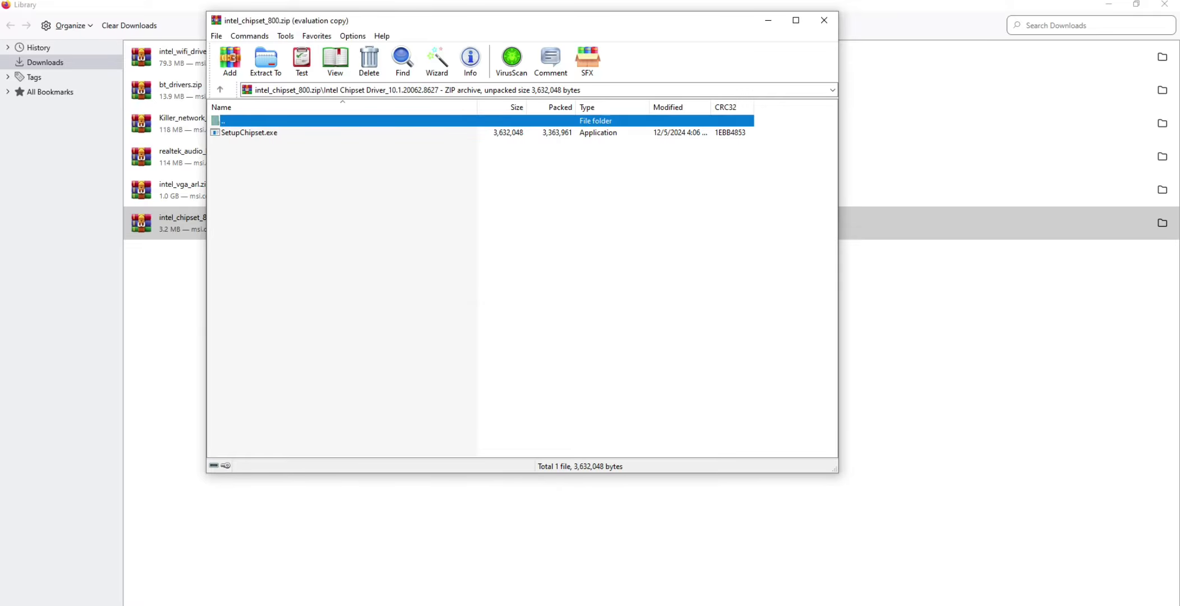
click(264, 133)
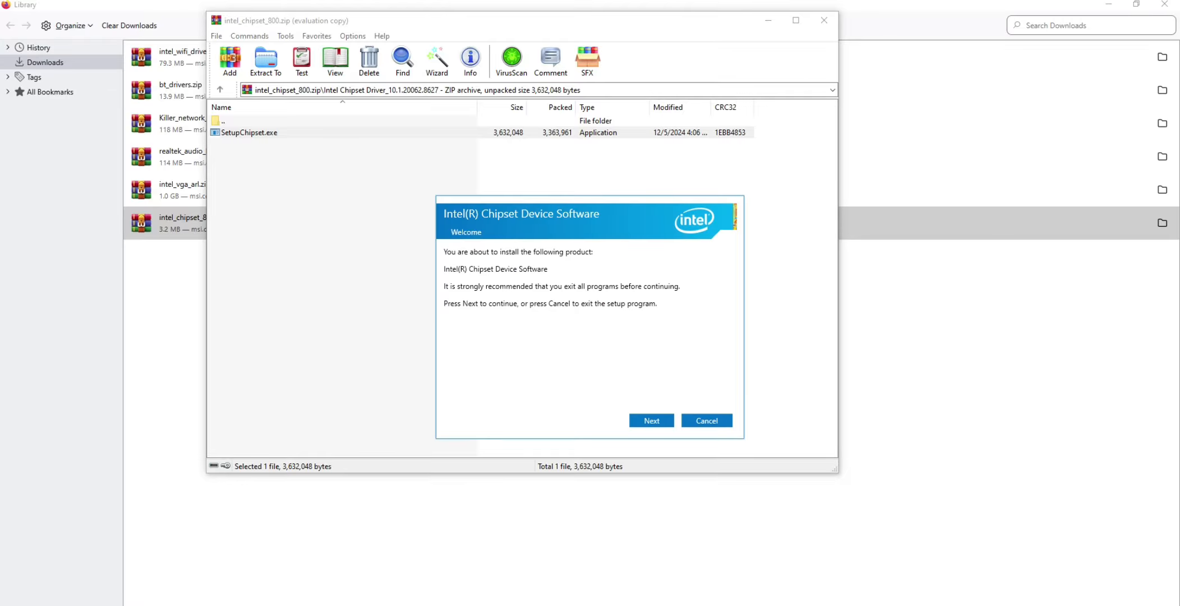
Step: Install the Intel Chipset Device Software through its setup wizard and finish the wizard
key(Return)
key(Return)
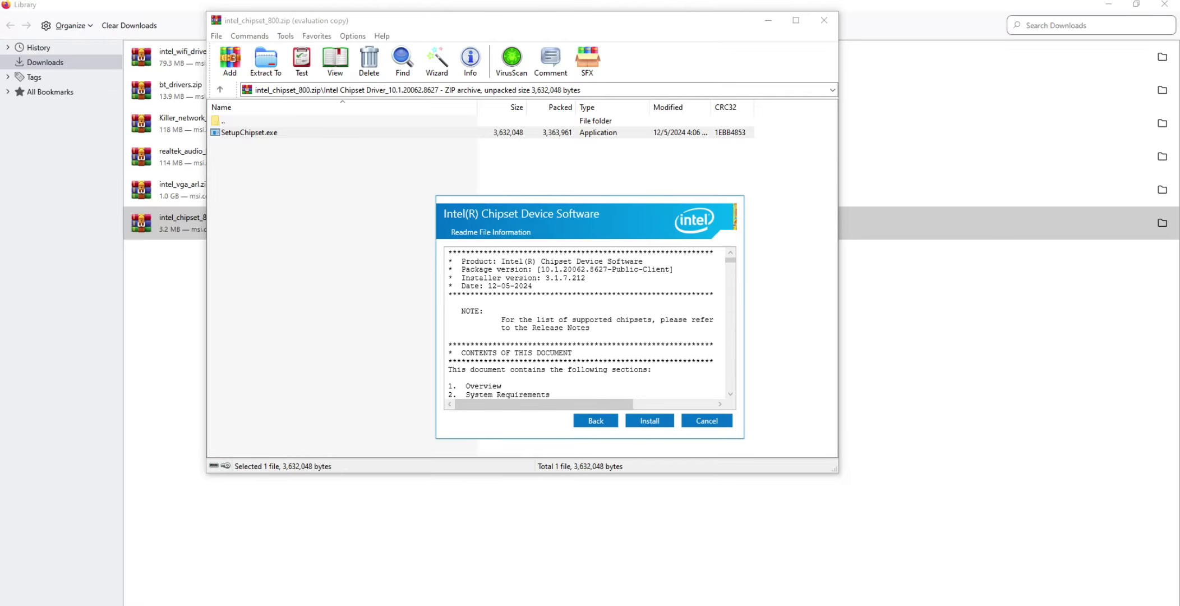
key(Return)
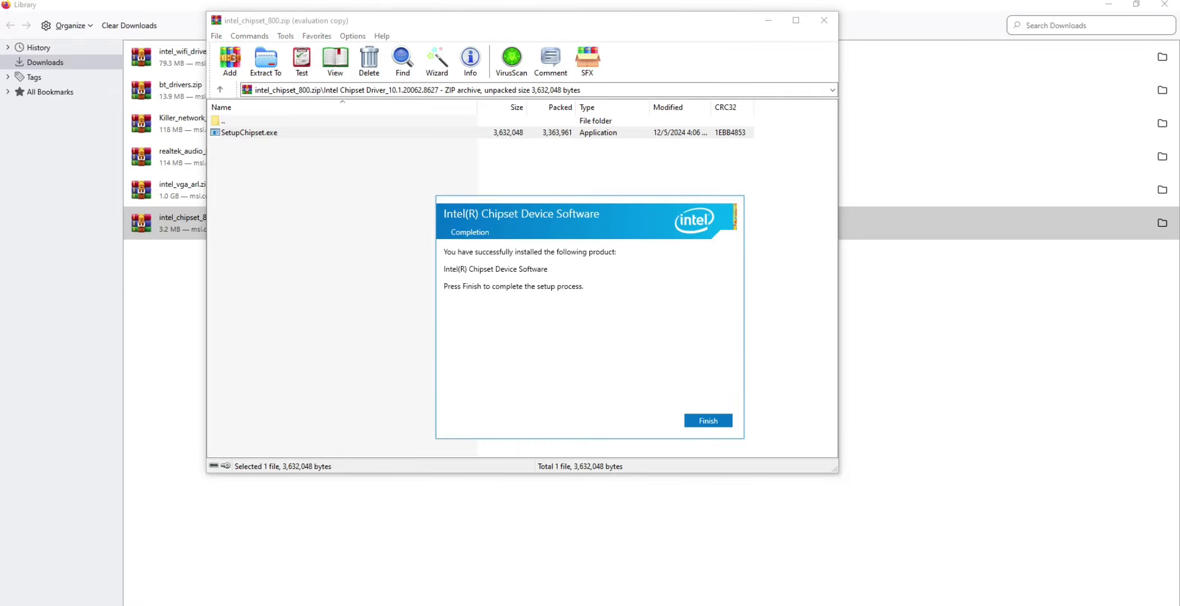
mouse_move(589, 216)
mouse_down()
mouse_move(617, 211)
mouse_move(593, 203)
mouse_up()
click(713, 408)
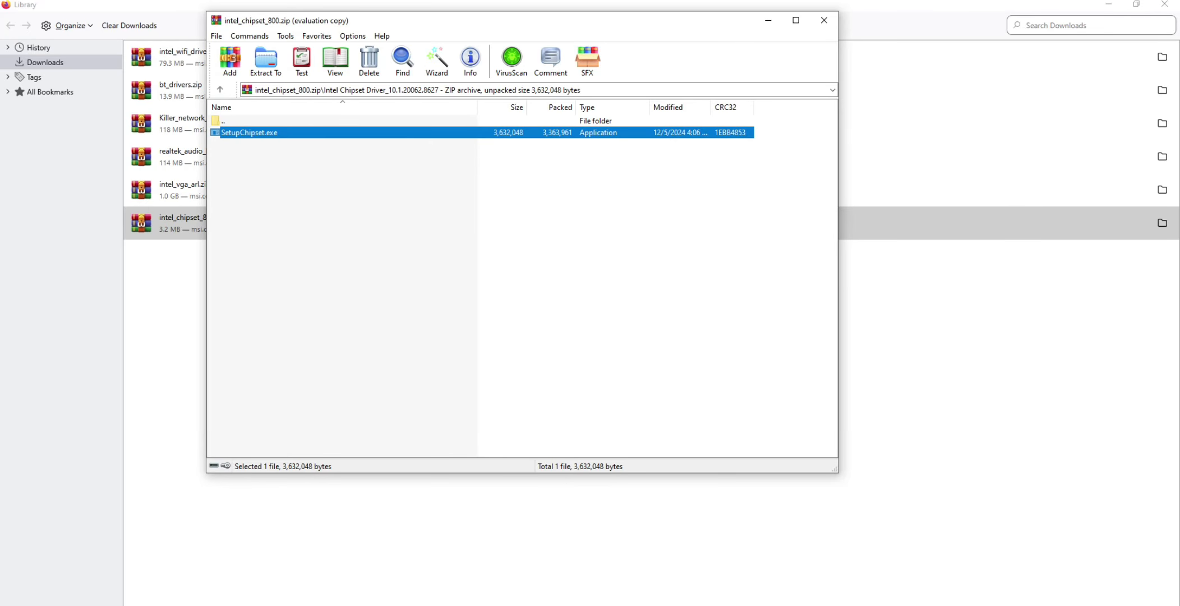